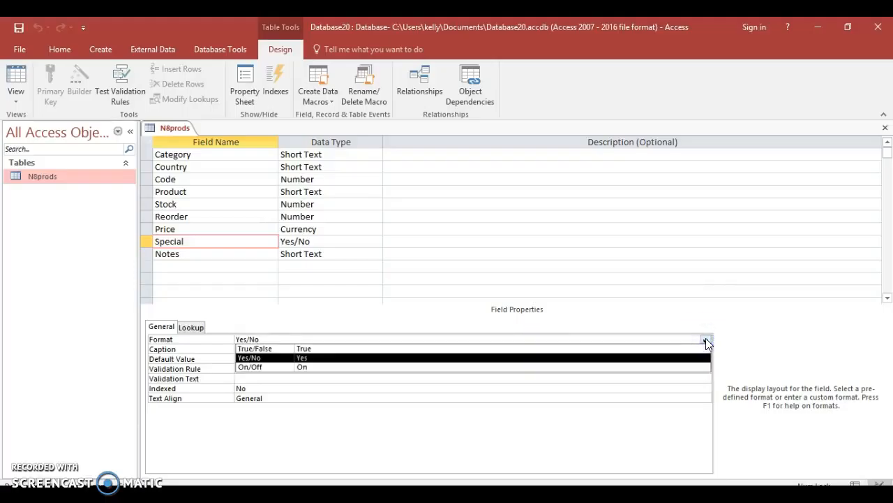
Step: Review the task 11 report requirements in the November 2008 Paper 2 PDF, and return to the Access database
left_click(585, 315)
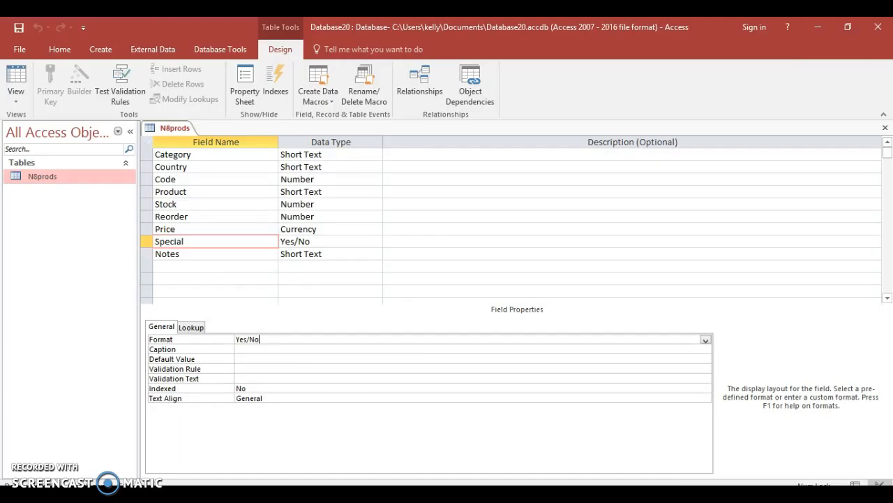
key("alt+Tab")
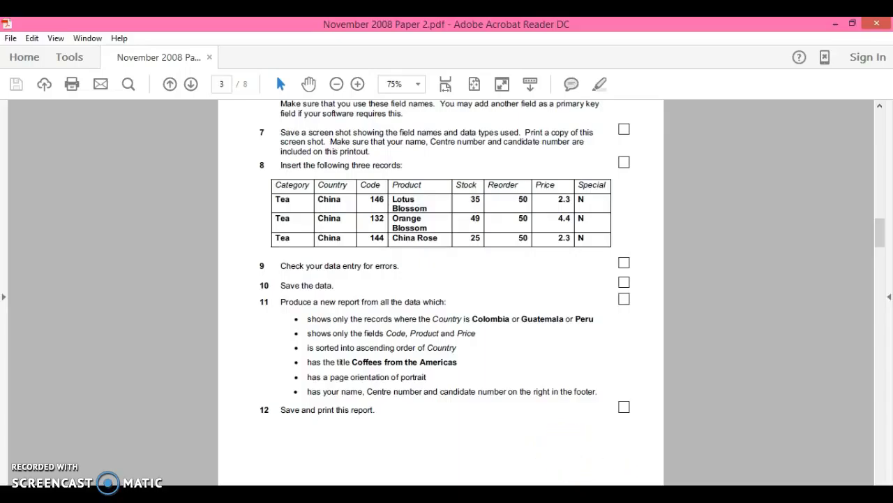
mouse_move(671, 494)
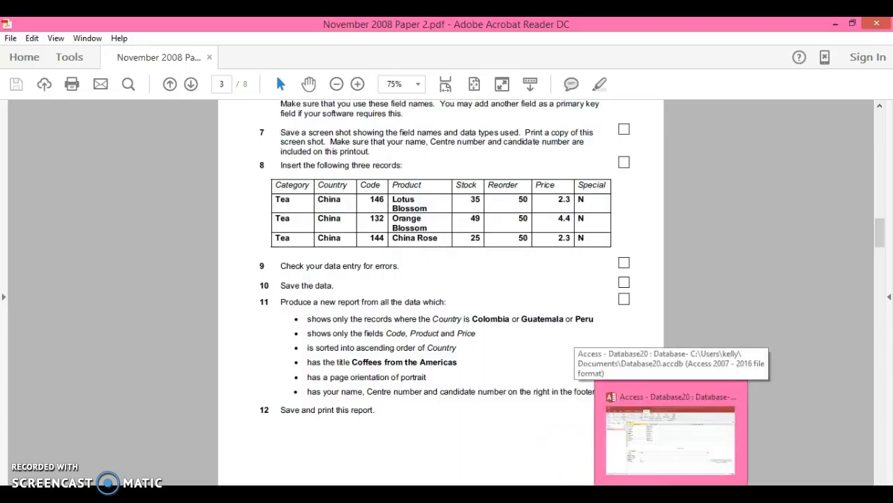
left_click(671, 433)
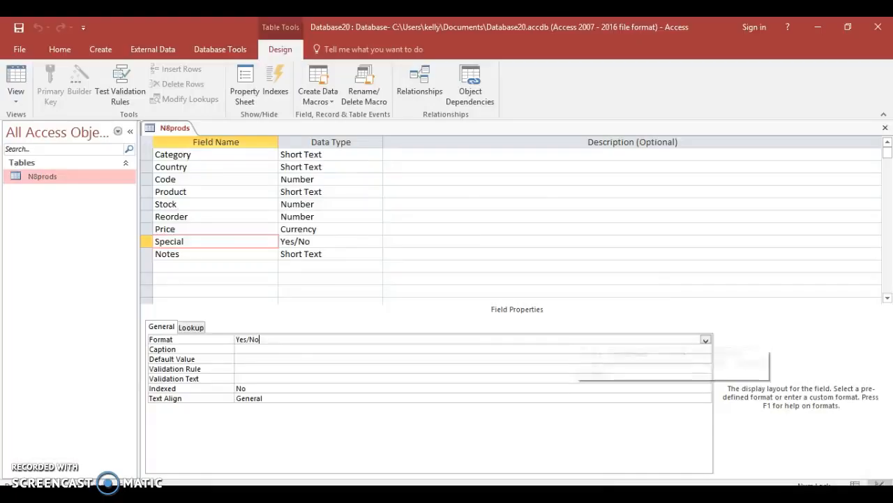
right_click(175, 128)
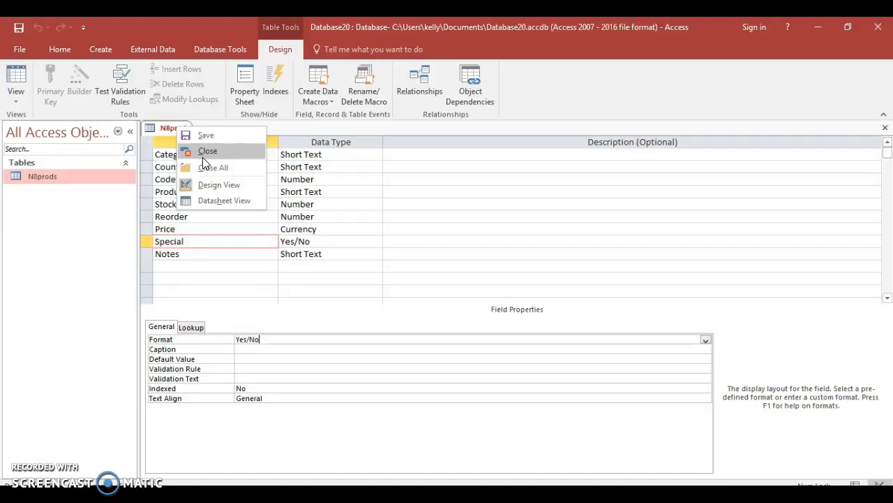
left_click(276, 133)
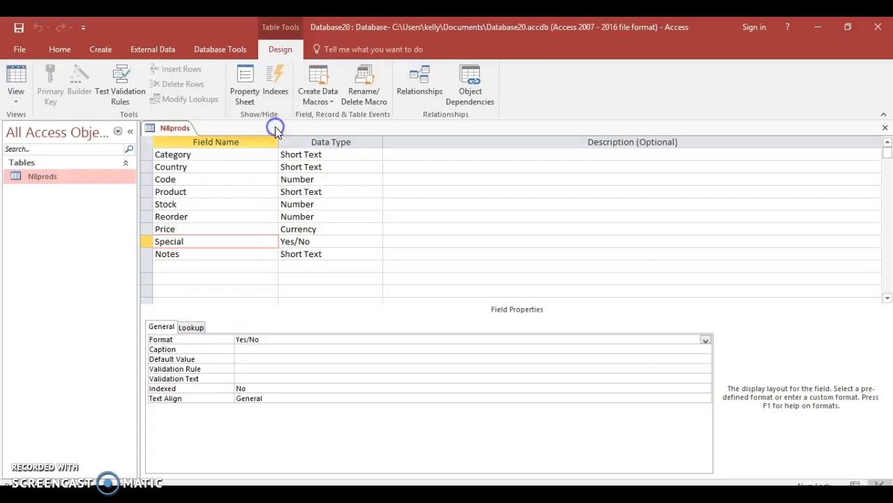
Step: Create a new query in design view from the N8prods table and add all of the table's fields to it
left_click(106, 50)
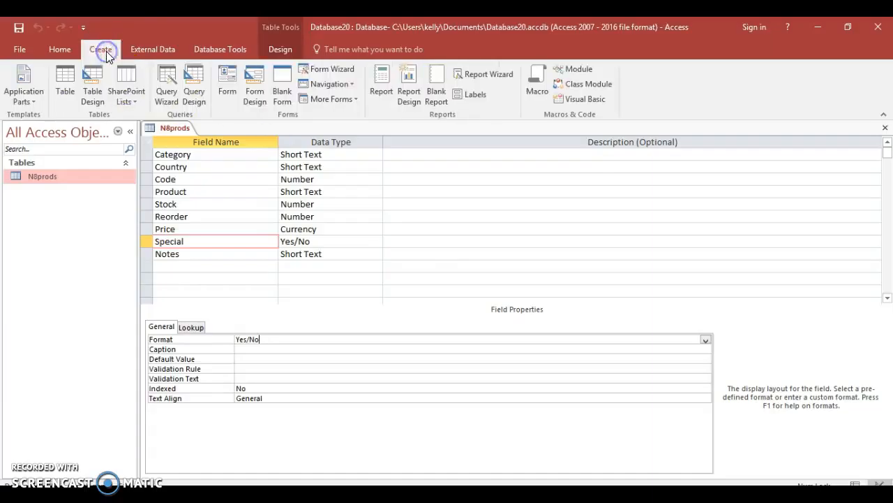
left_click(197, 84)
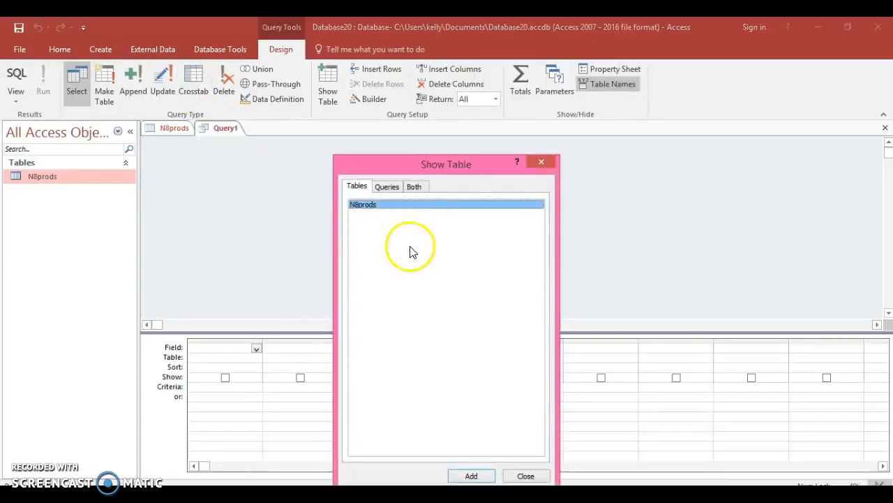
left_click(472, 475)
left_click(513, 476)
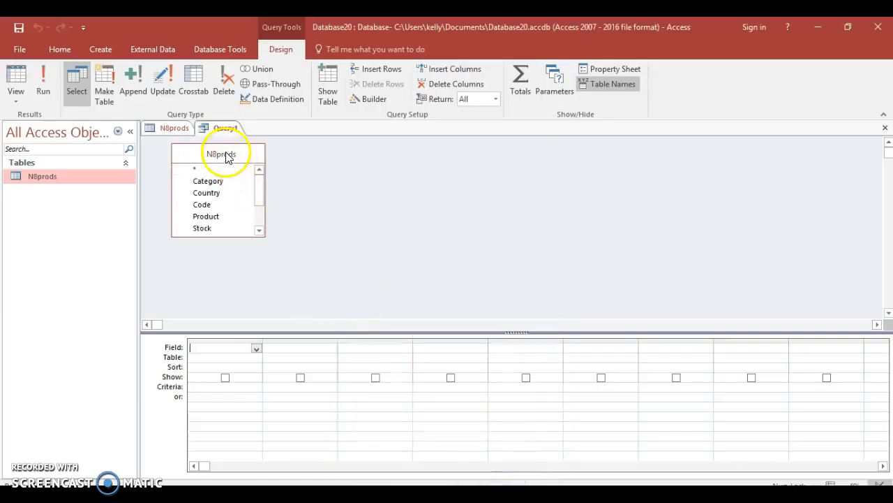
double_click(223, 152)
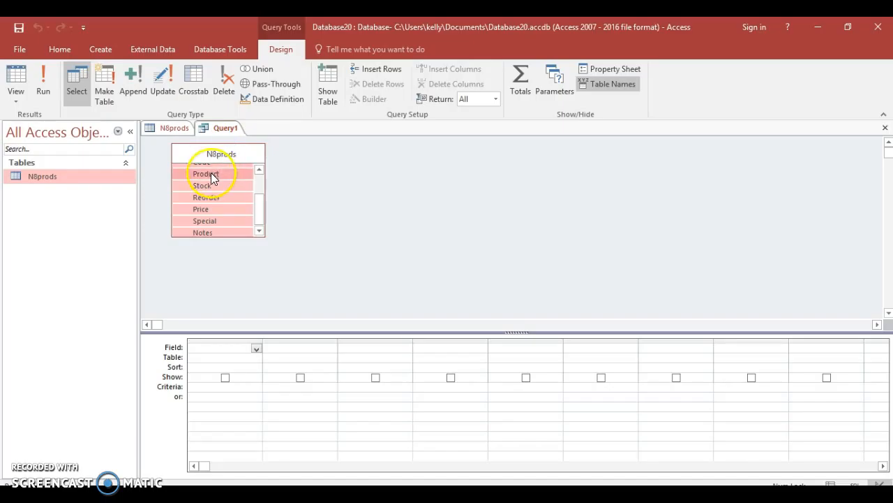
left_click_drag(211, 173, 225, 350)
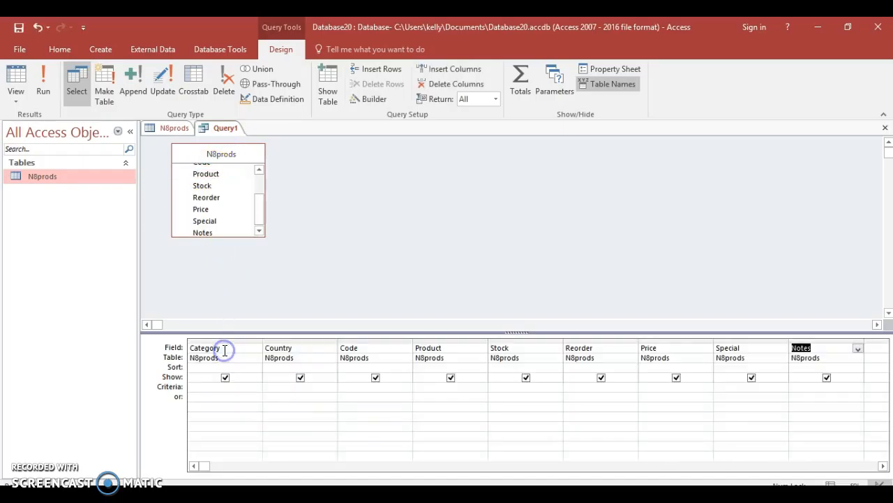
Step: Begin the criteria for the Country field with "columbia or g"
left_click(299, 388)
type("col")
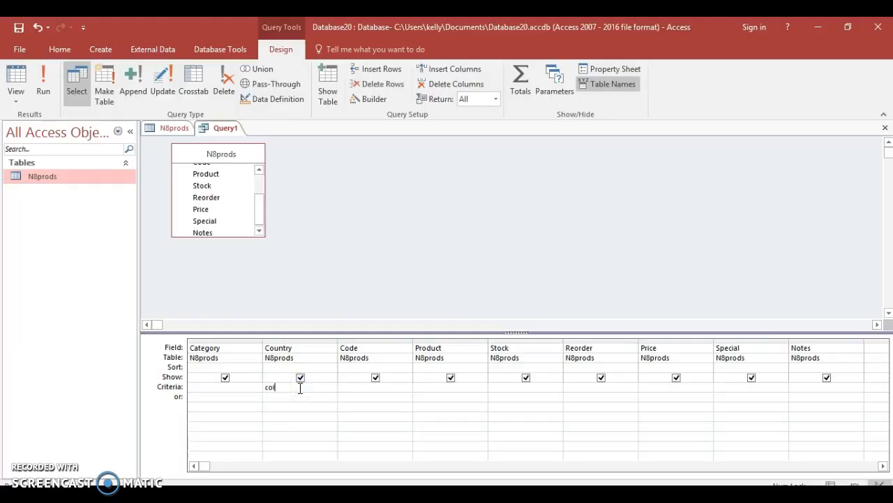
type("umbia or gu")
key("BackSpace")
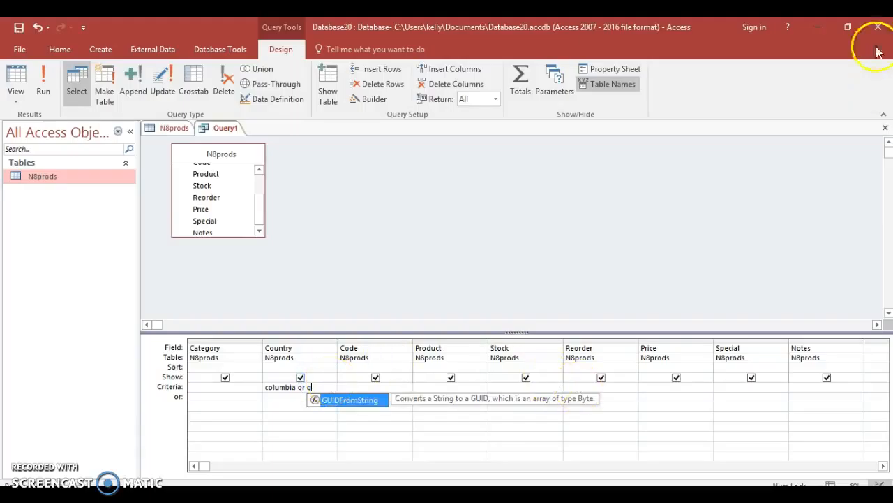
Step: Reduce the Access and PDF windows from full screen so the task instructions and the query can be seen together
left_click(848, 26)
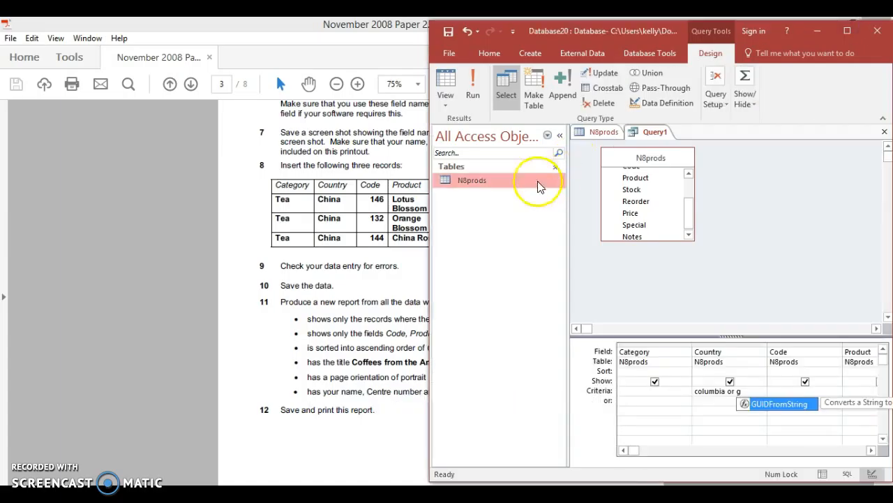
left_click(354, 270)
left_click(852, 24)
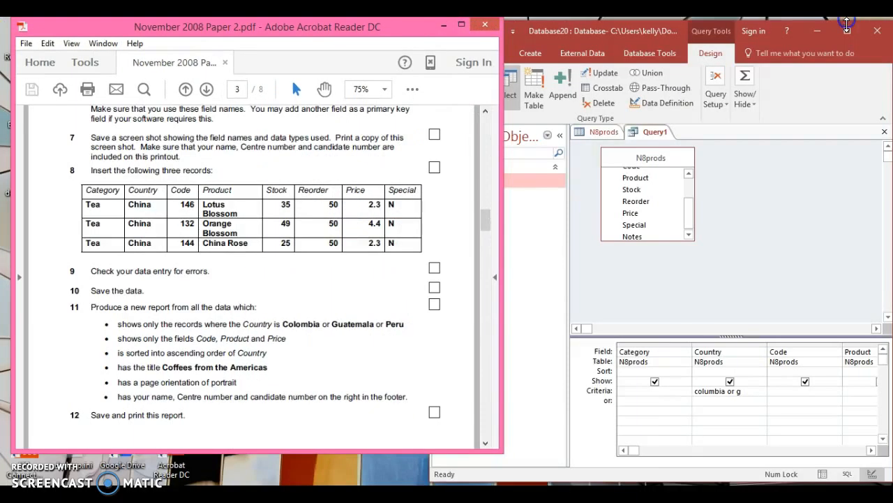
Step: Complete the Country criteria with guatemala or peru as the remaining alternatives
left_click(741, 391)
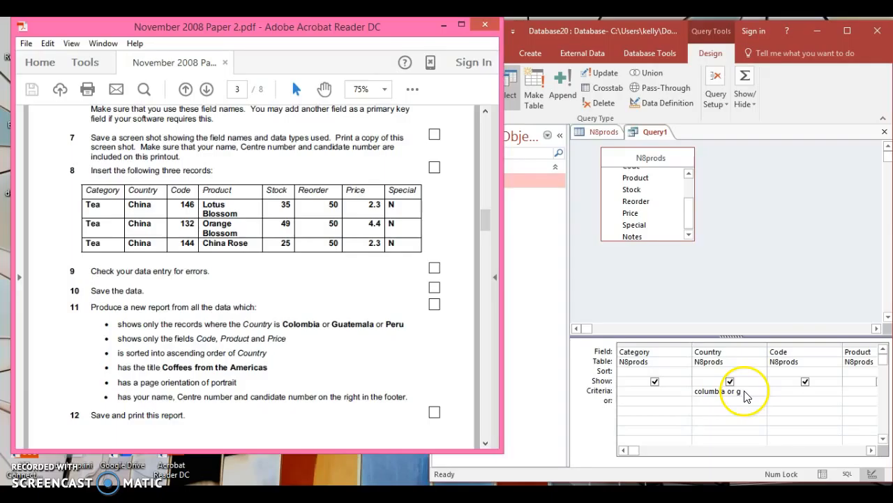
type("u")
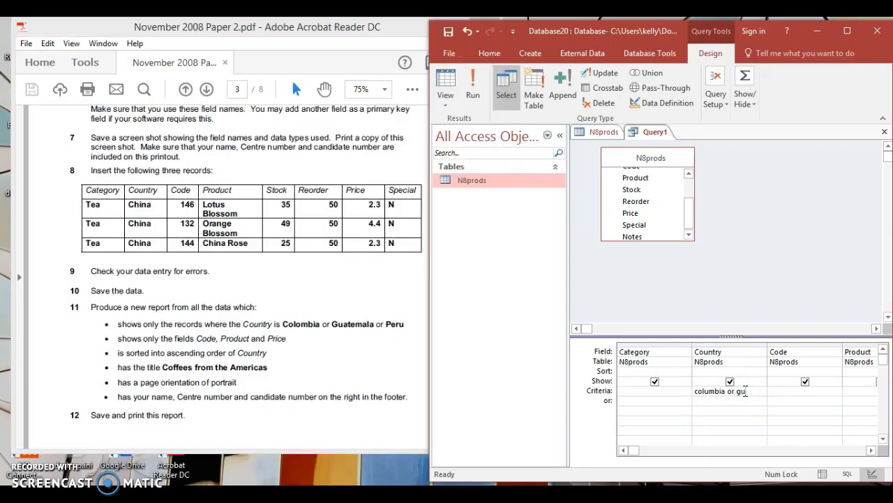
type("atemala")
type("l")
type(" or ")
type("peru")
Step: Try to run the query while the N8prods table is still open
left_click(473, 98)
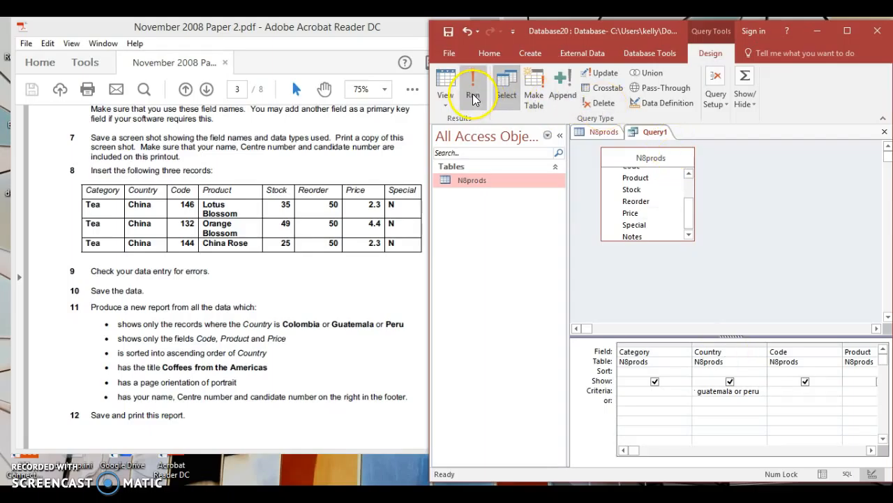
left_click(472, 95)
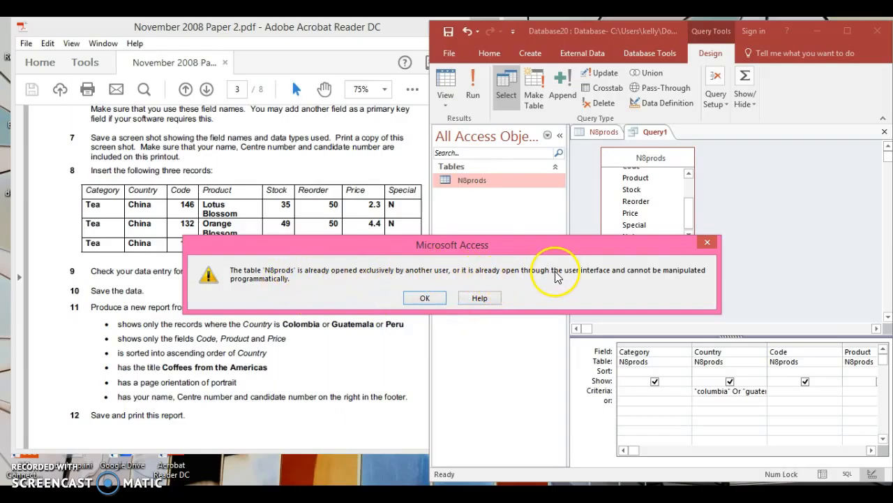
left_click(426, 298)
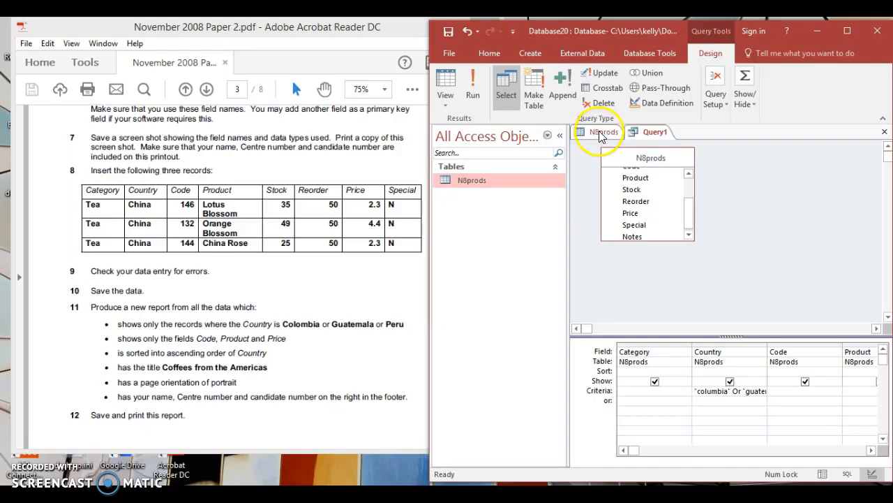
Step: Close the N8prods table design and run the query
right_click(598, 135)
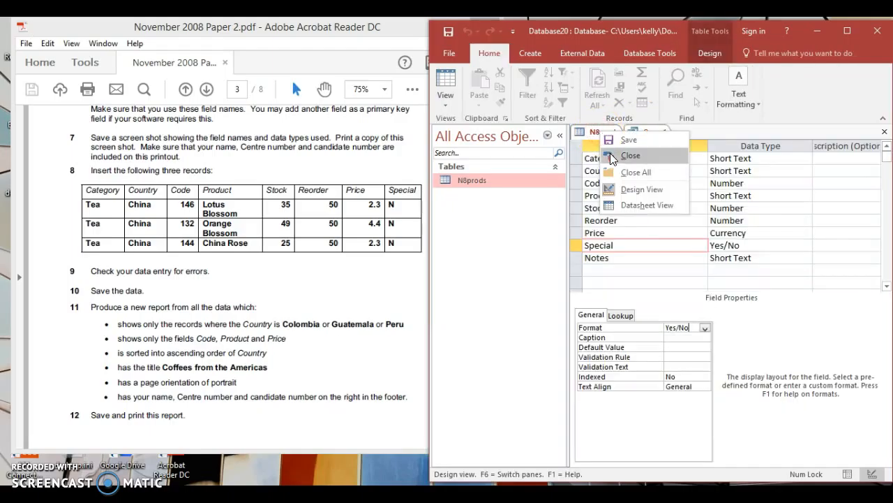
left_click(612, 156)
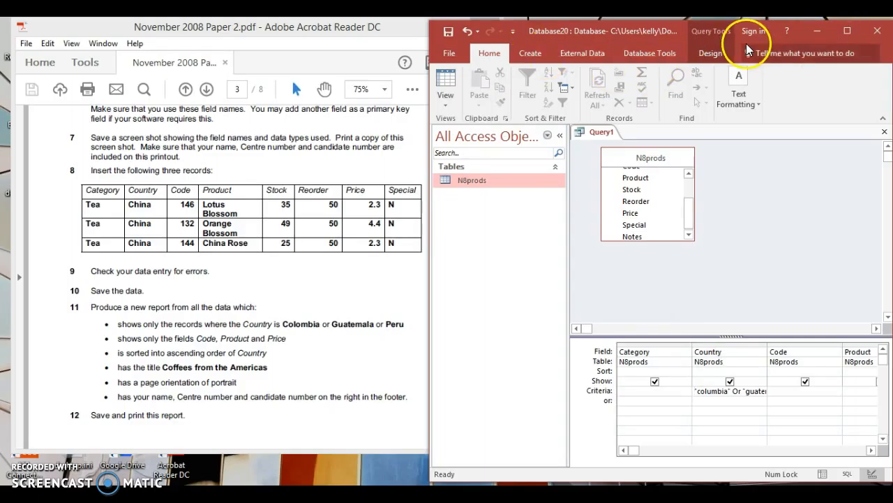
left_click(720, 52)
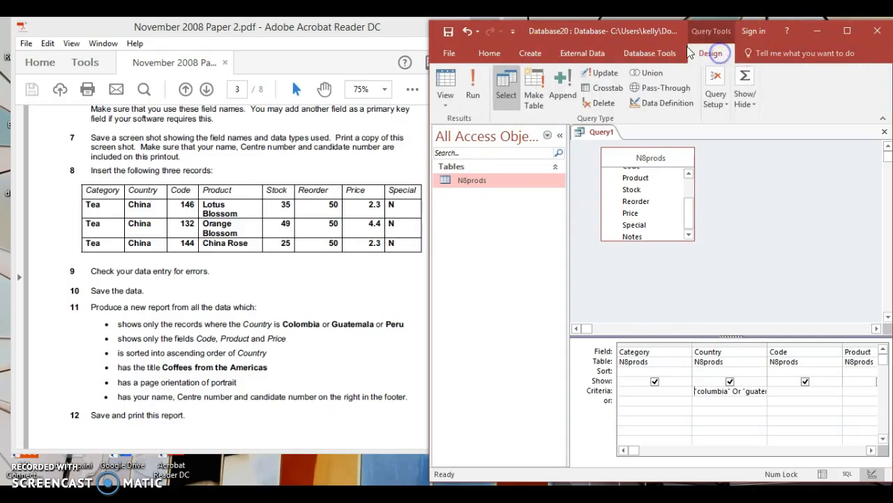
left_click(474, 84)
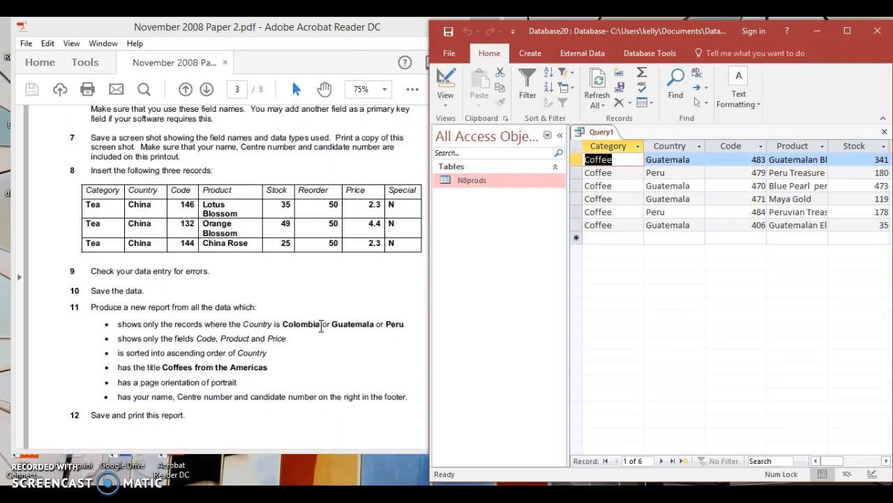
Step: Correct the first country in the query's Country criteria to "colombia" and run the query again
left_click(442, 80)
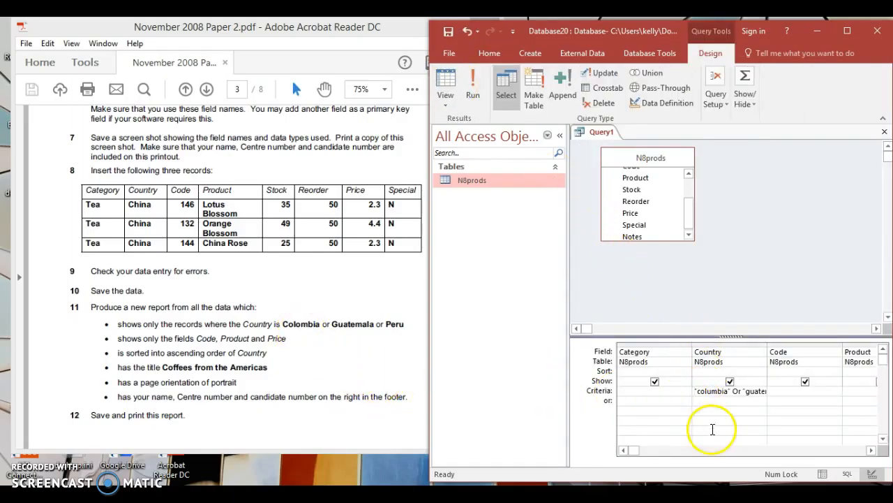
left_click(713, 392)
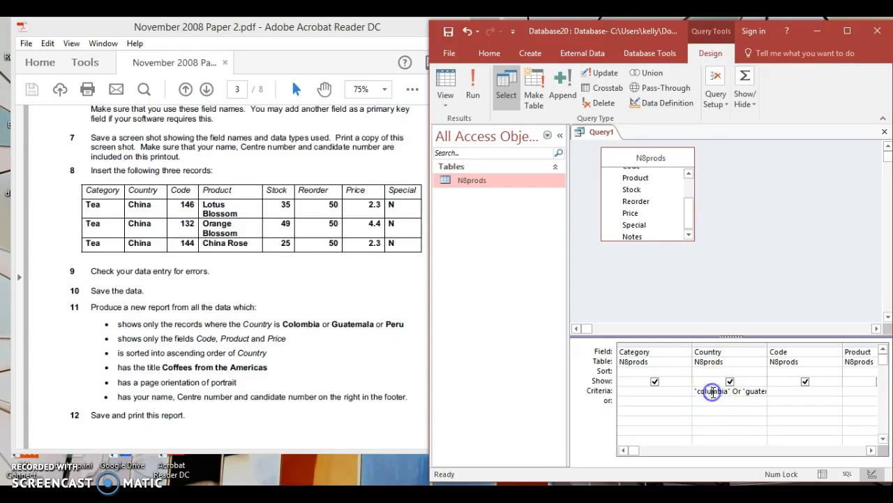
key("BackSpace")
type("o")
left_click(473, 179)
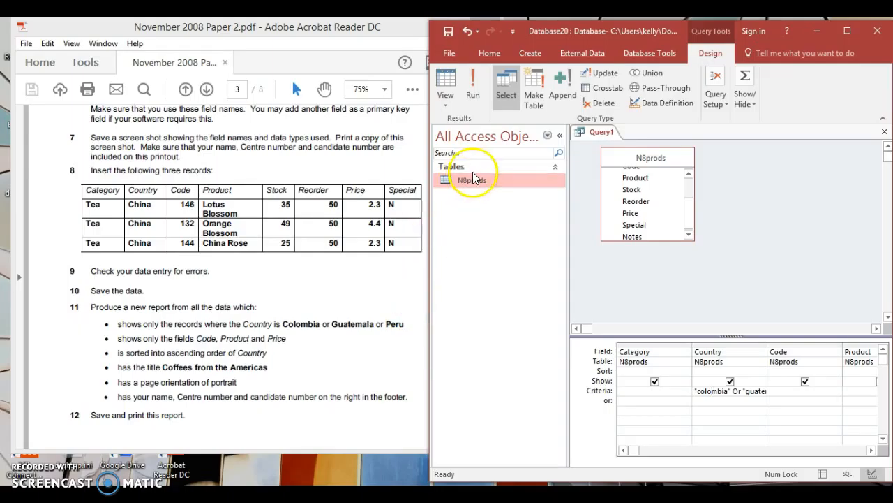
left_click(474, 96)
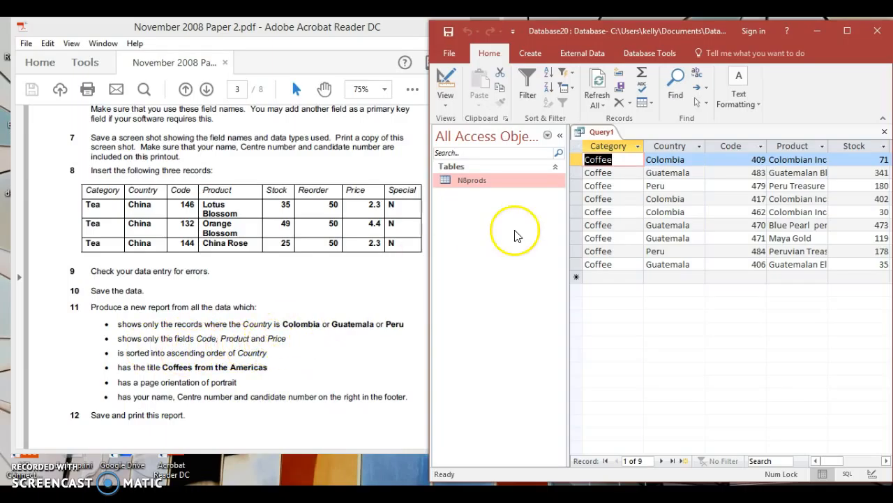
Step: Highlight the PDF's Country sort requirement, and set the query's Country field to sort Ascending in a maximized design view
left_click_drag(167, 353, 282, 348)
left_click(578, 311)
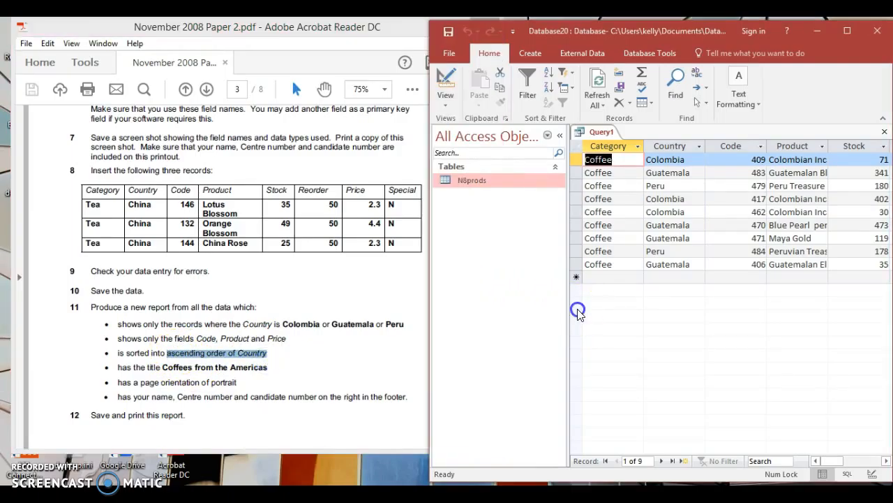
left_click(444, 83)
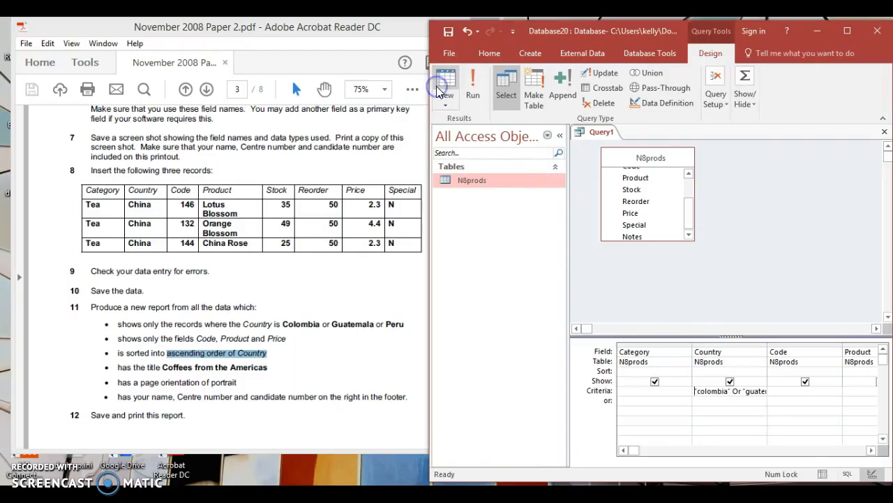
left_click(857, 32)
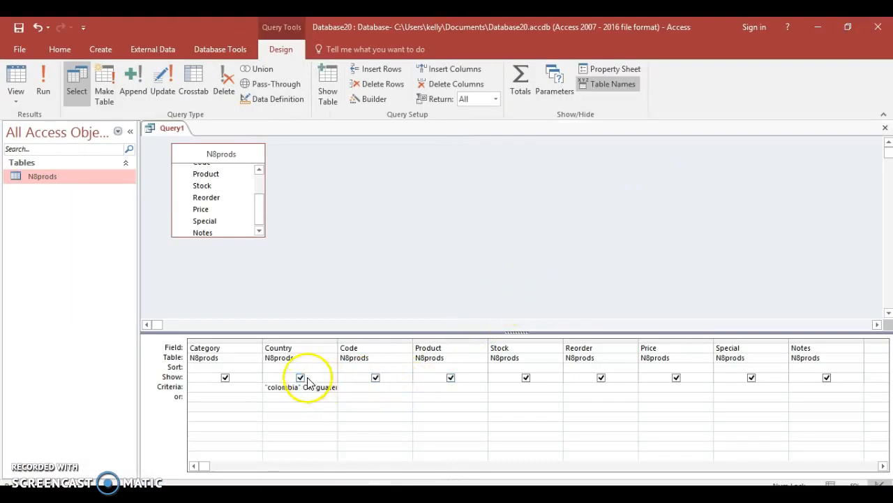
left_click(282, 368)
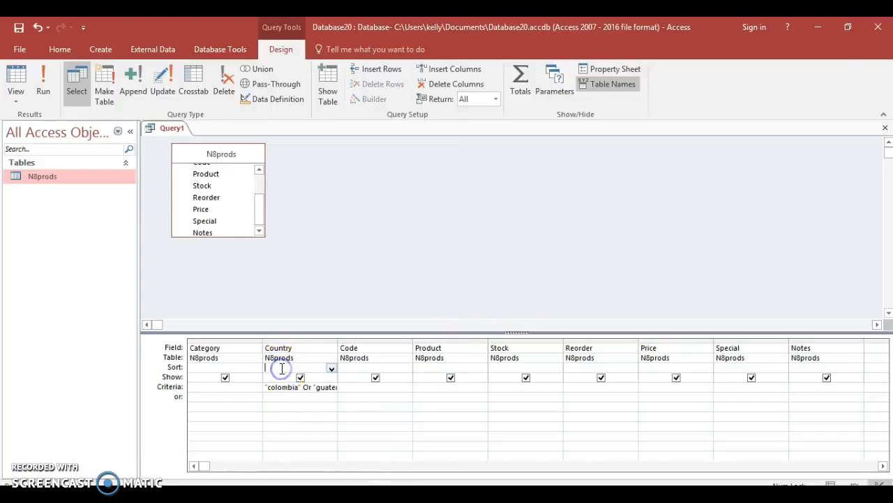
left_click(331, 368)
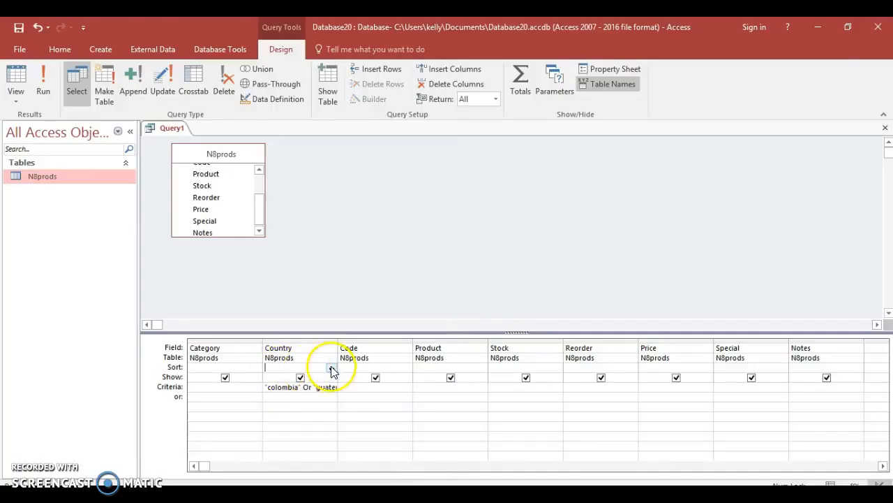
left_click(328, 377)
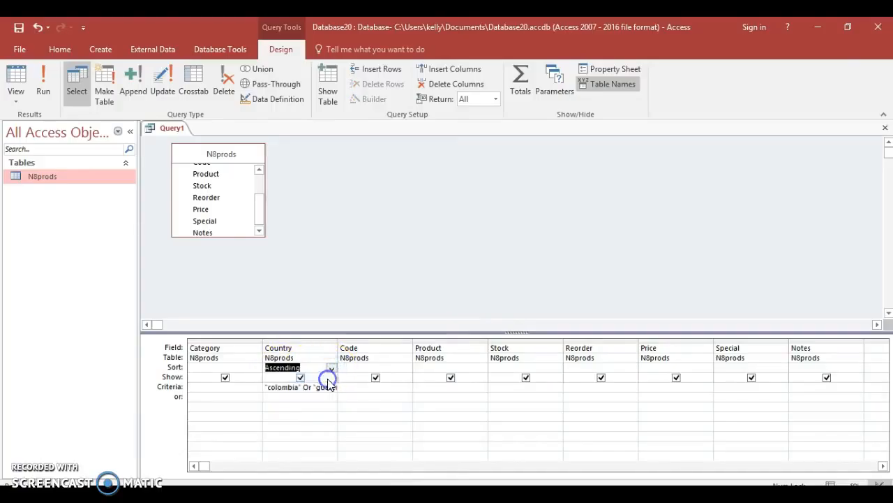
Step: Hide the Category, Country, Stock, Reorder, Special and Notes fields from the query's output
left_click(226, 379)
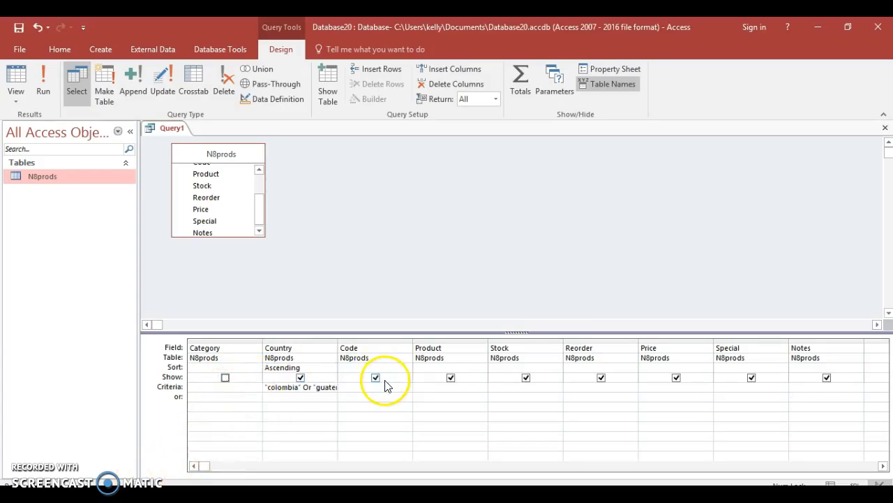
left_click(300, 377)
left_click(526, 378)
left_click(601, 377)
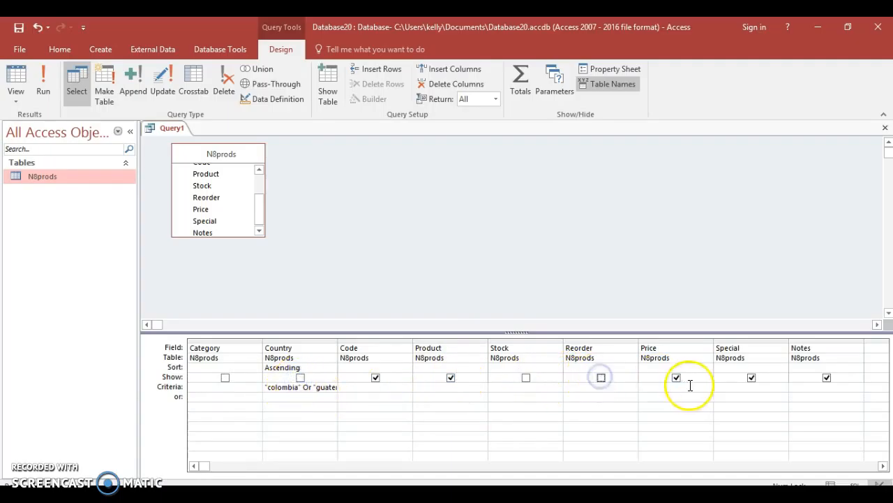
left_click(752, 378)
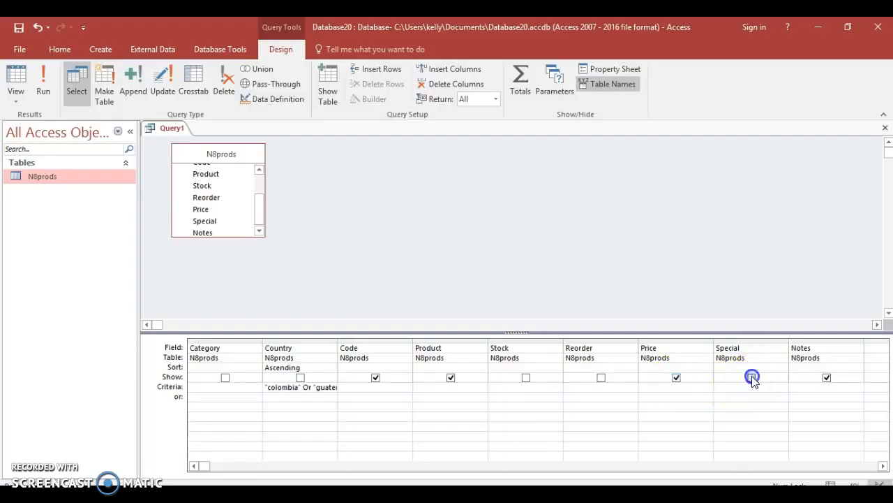
left_click(827, 377)
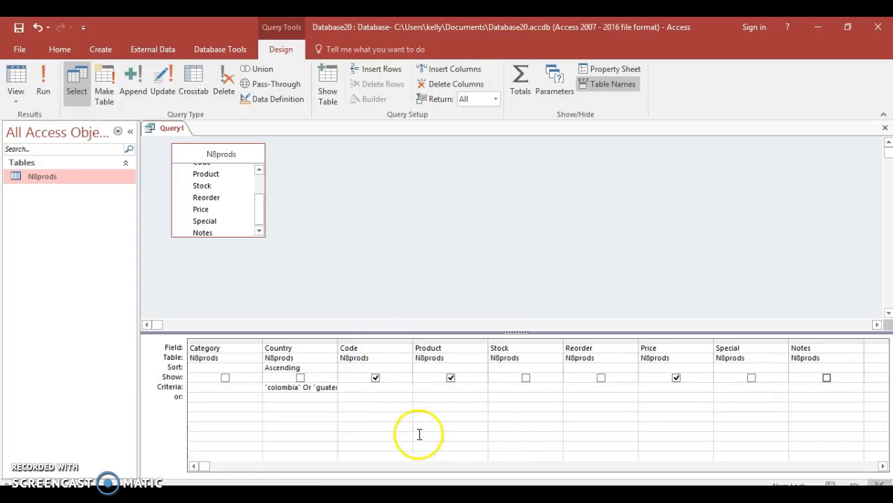
Step: Run the query, checking its fields and the report title against the requirements in the PDF
key("alt+Tab")
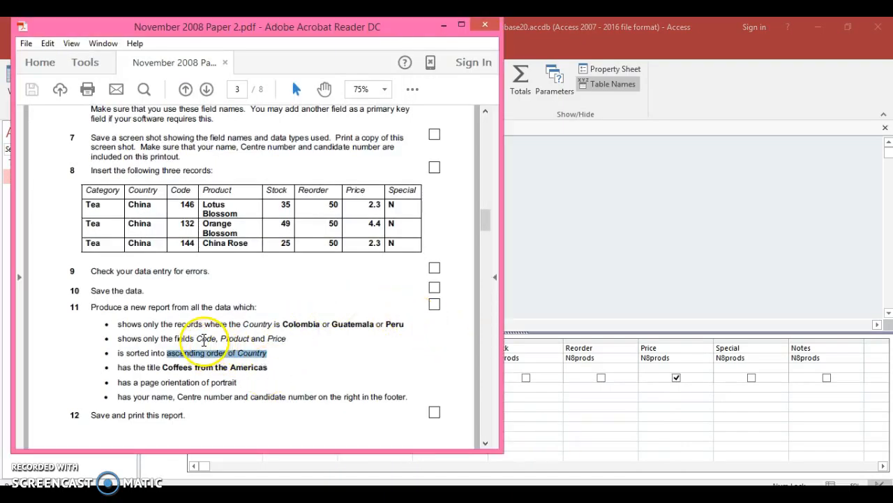
left_click(584, 296)
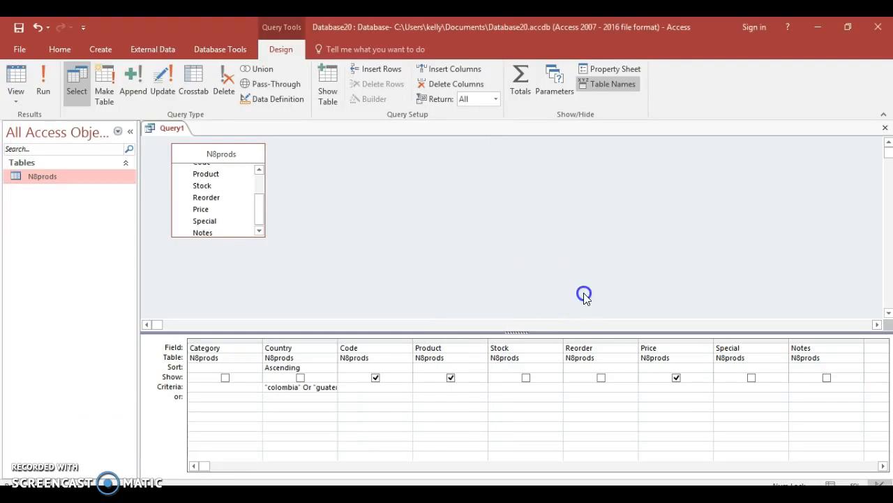
left_click(45, 74)
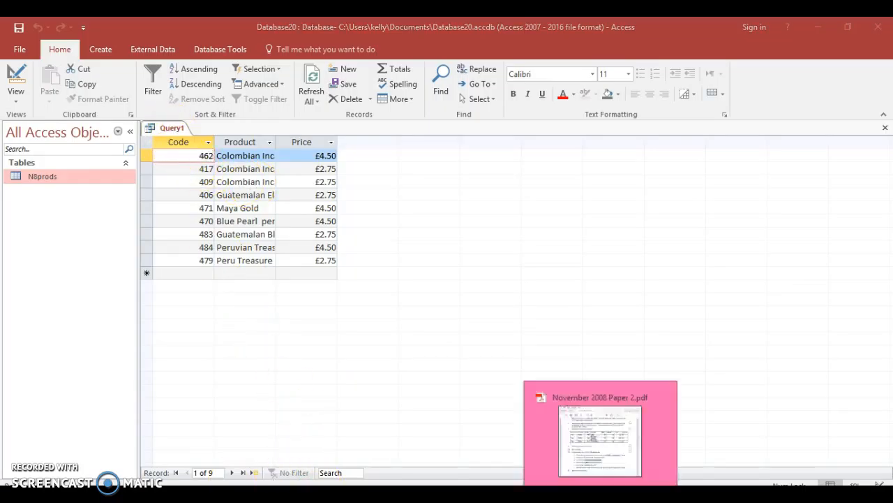
left_click(601, 411)
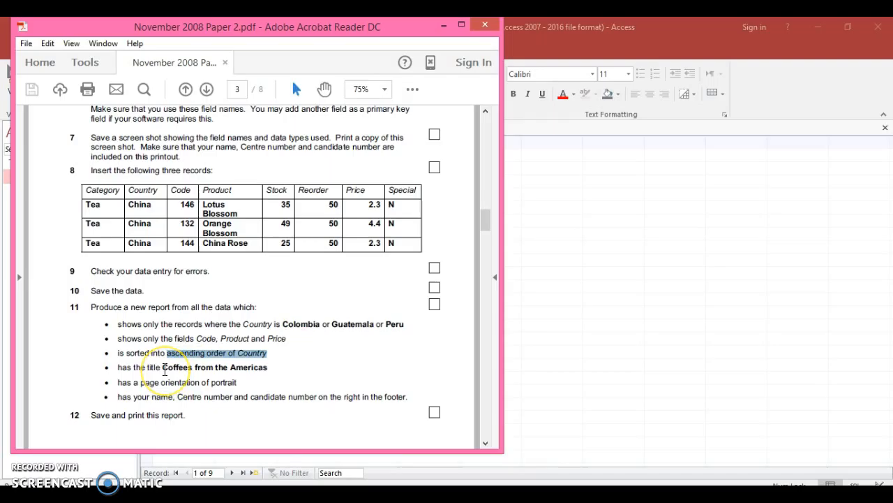
left_click(544, 324)
Step: Save the query as "Coffees of the Americas" and close it
right_click(171, 128)
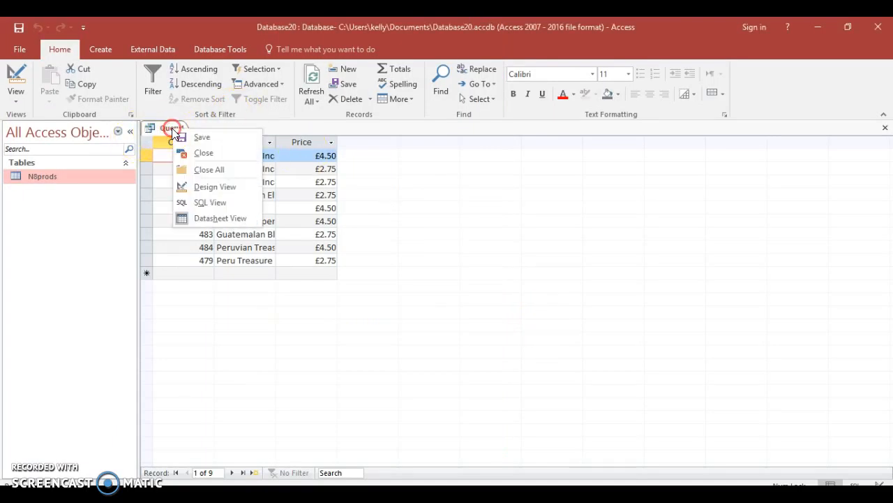
left_click(178, 137)
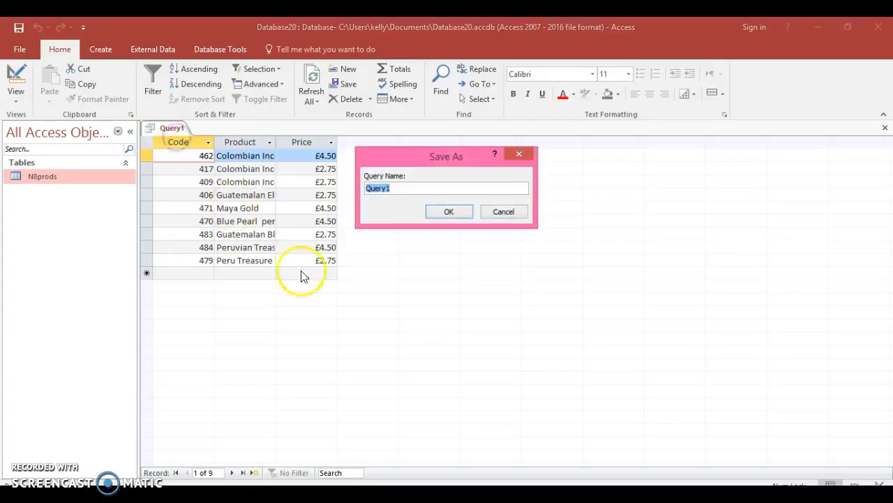
type("Co")
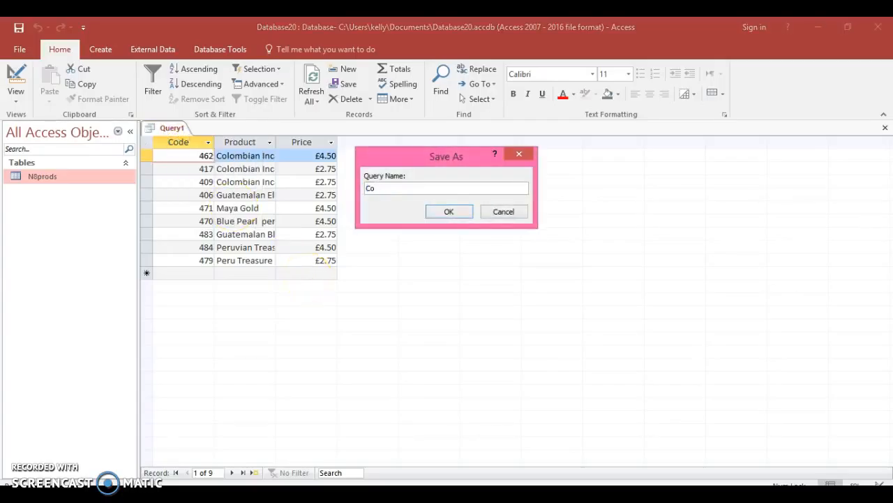
type("ffees of the Ame")
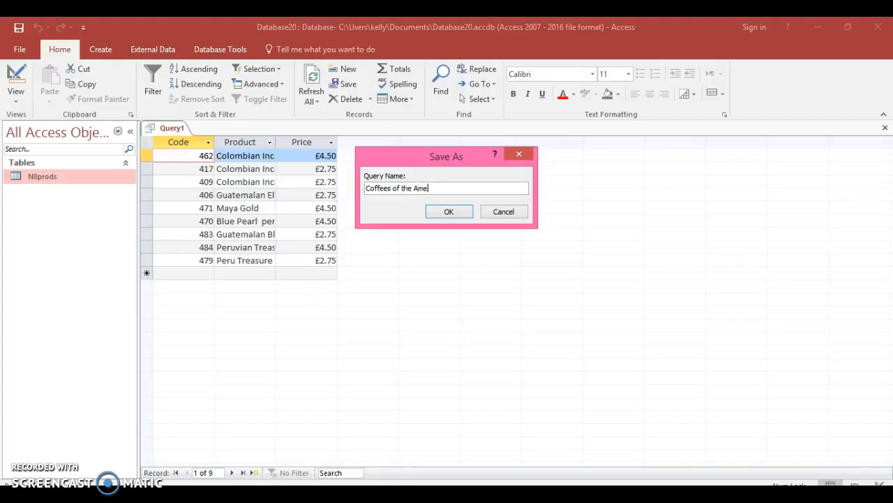
type("ricas")
left_click(468, 210)
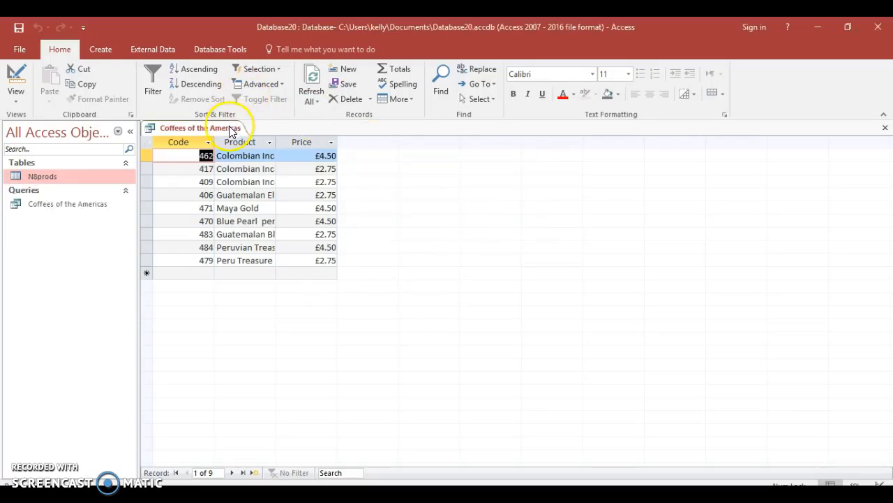
right_click(231, 131)
left_click(243, 153)
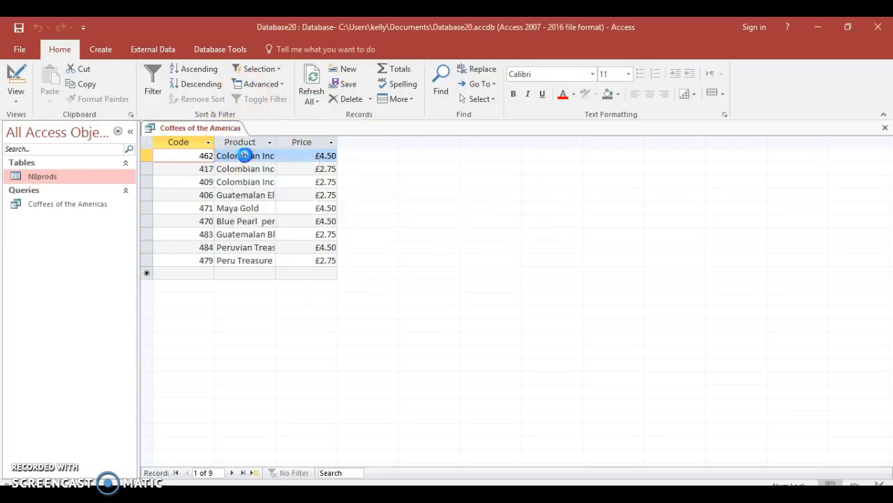
Step: Start the Report Wizard on the Coffees of the Americas query and include its Code, Product and Price fields
left_click(109, 54)
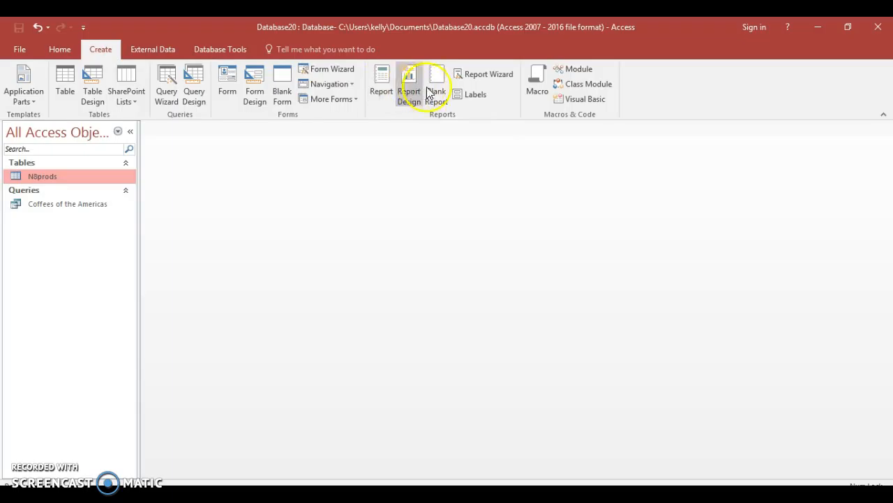
left_click(465, 76)
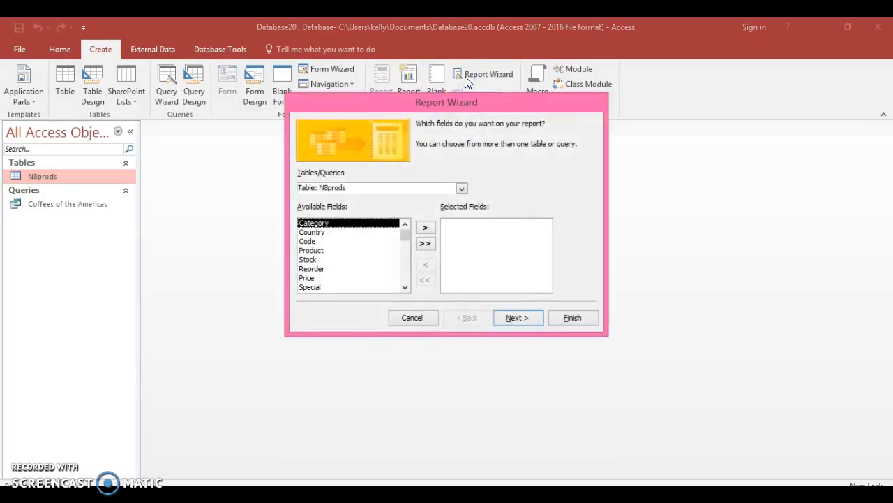
left_click(461, 190)
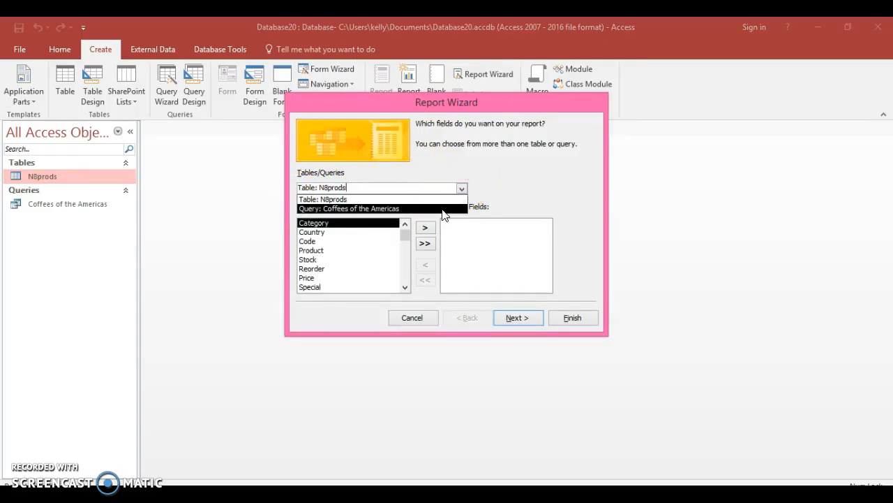
left_click(415, 209)
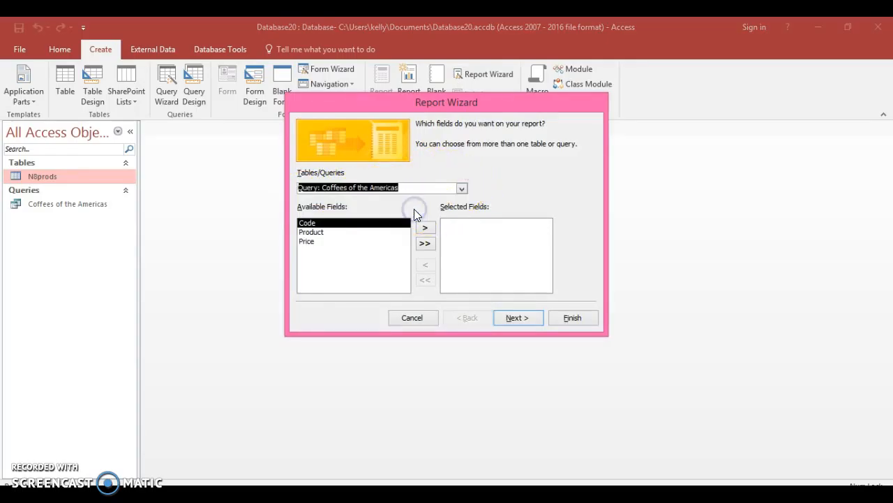
left_click(424, 244)
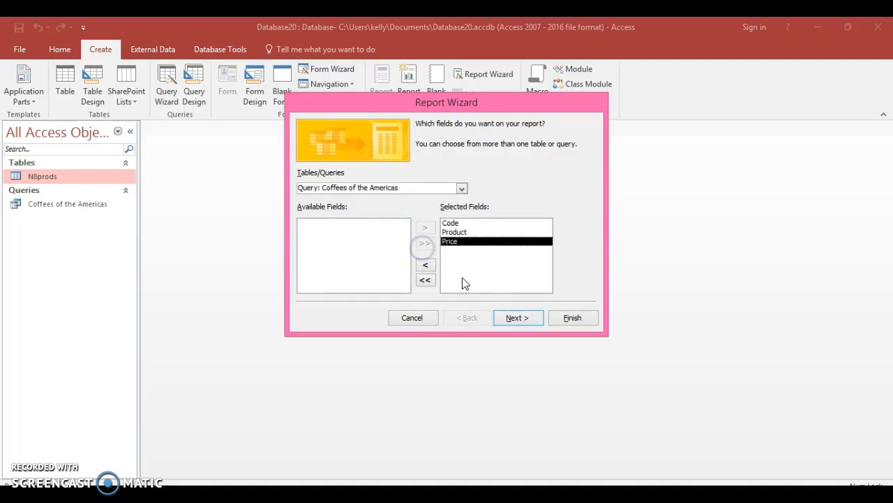
Step: Generate the report without extra grouping or sorting, in Tabular layout and Portrait orientation, titled "Coffees of the Americas", checking the PDF's requirements
left_click(506, 319)
left_click(505, 319)
left_click(505, 319)
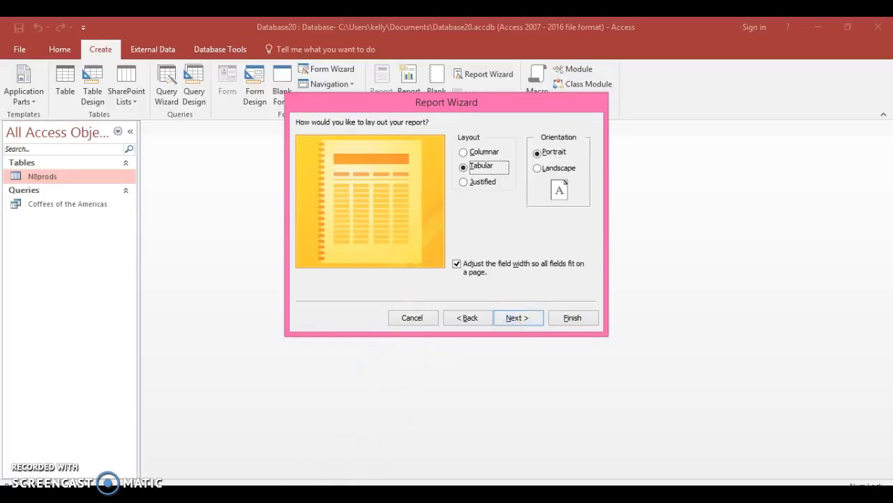
key("alt+Tab")
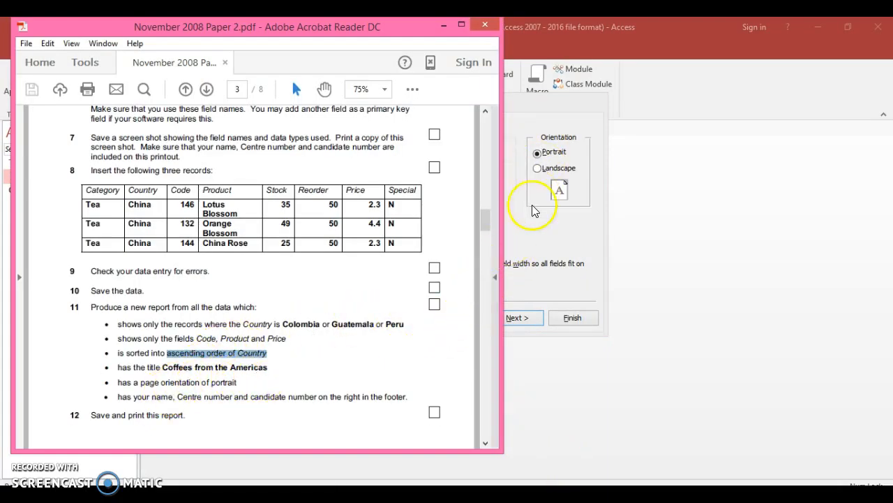
left_click(516, 241)
left_click(515, 318)
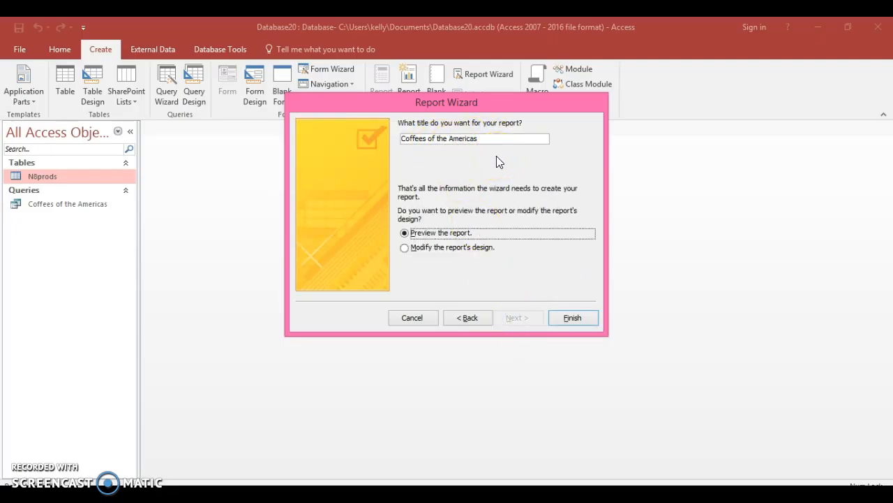
left_click(566, 318)
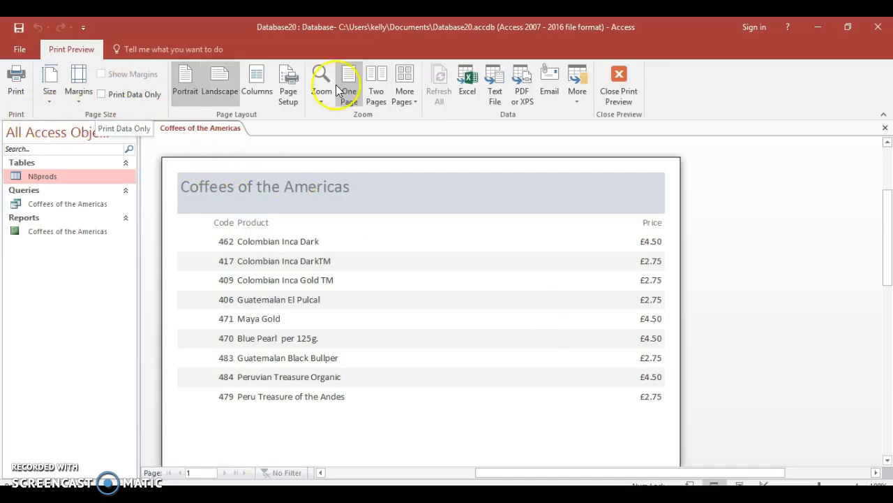
Step: Close the print preview and enlarge the report's Page Footer section and its Detail section to about 2 cm high
left_click(625, 85)
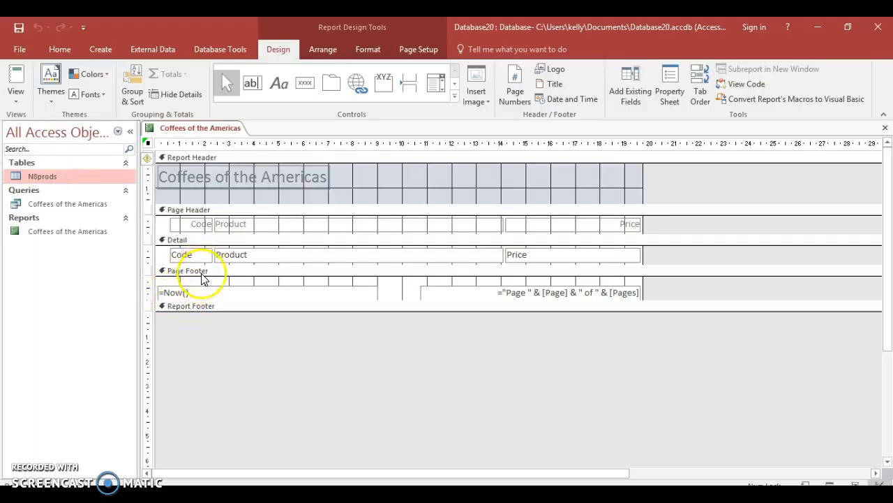
left_click_drag(195, 299, 196, 307)
left_click_drag(204, 266, 204, 293)
left_click(431, 309)
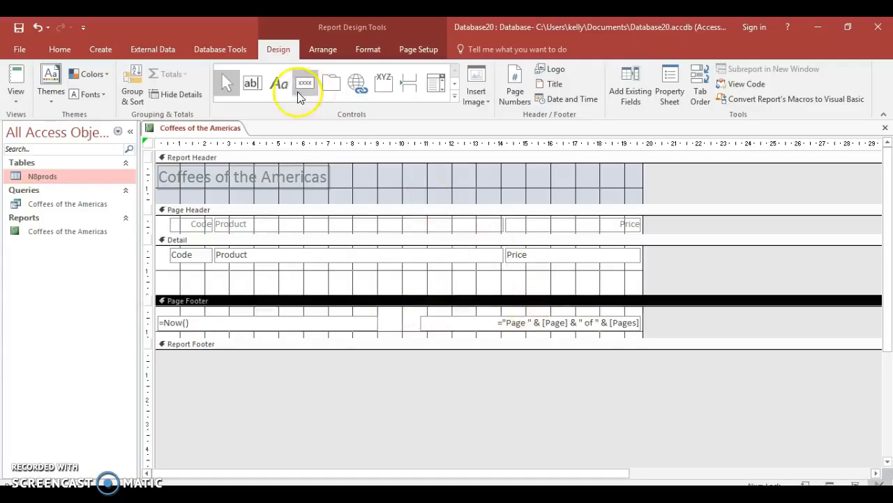
Step: Add a label below Price in the Detail section with the candidate's name and the start of "Candidate", and widen it to about 6 cm
left_click(256, 82)
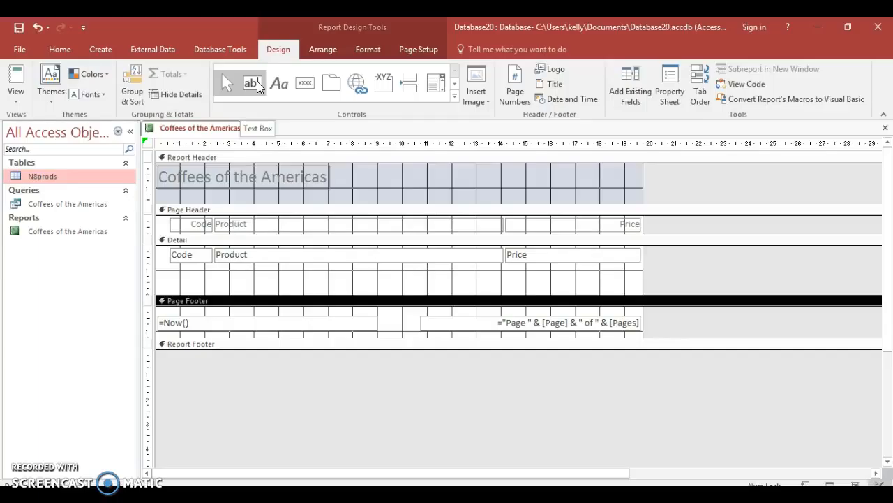
left_click(280, 82)
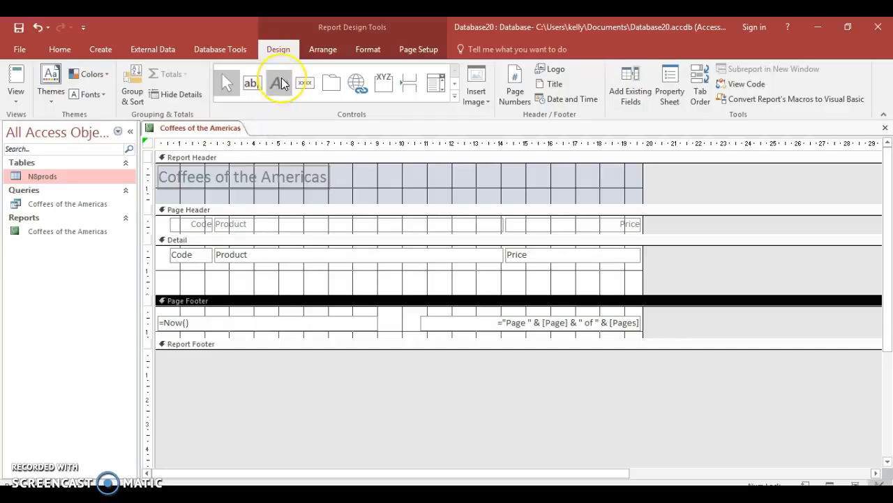
left_click(281, 79)
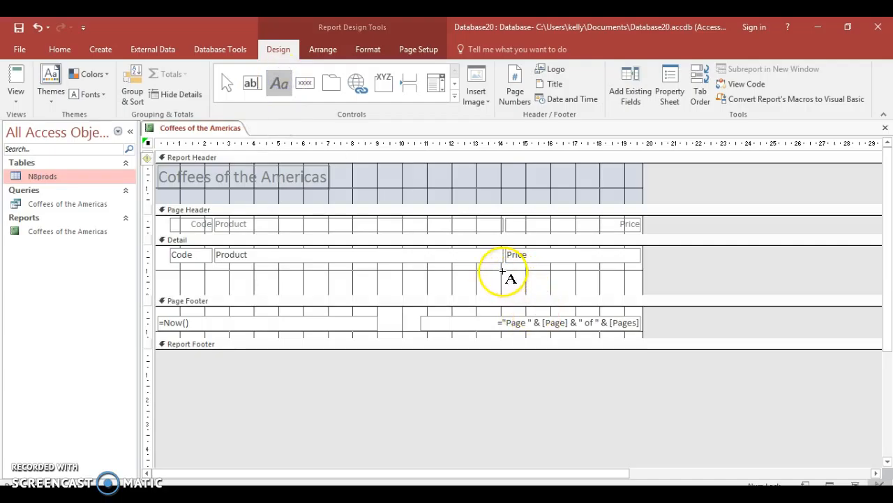
left_click_drag(507, 272, 630, 293)
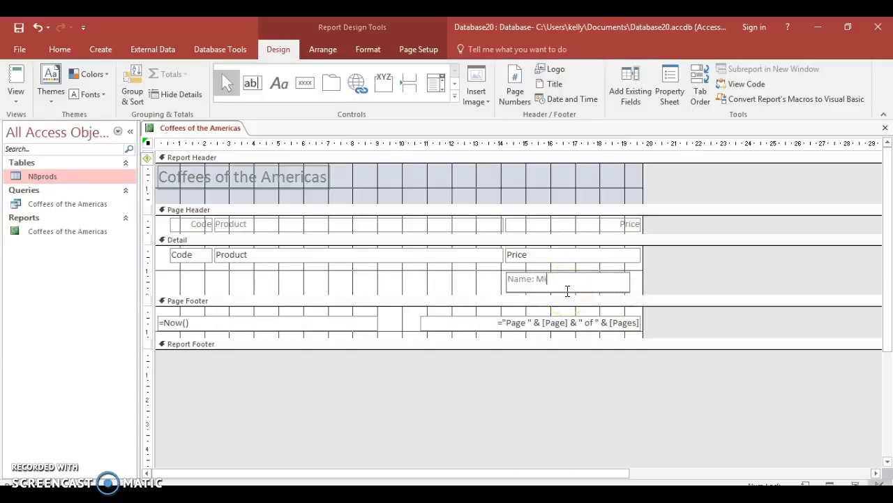
type("Name: Miss Price, Can")
left_click(505, 285)
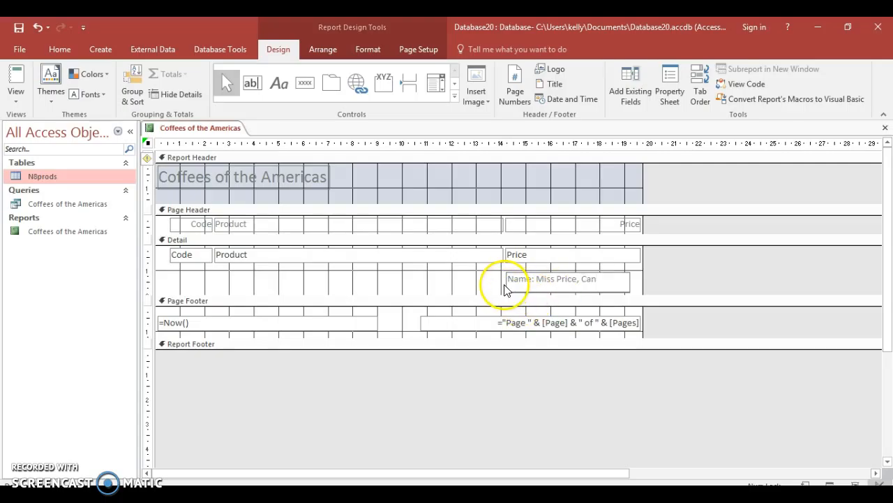
left_click_drag(492, 281, 479, 281)
Step: Complete the label's text with "Candidate:" and the candidate number, and make the label taller
left_click(593, 277)
left_click(585, 280)
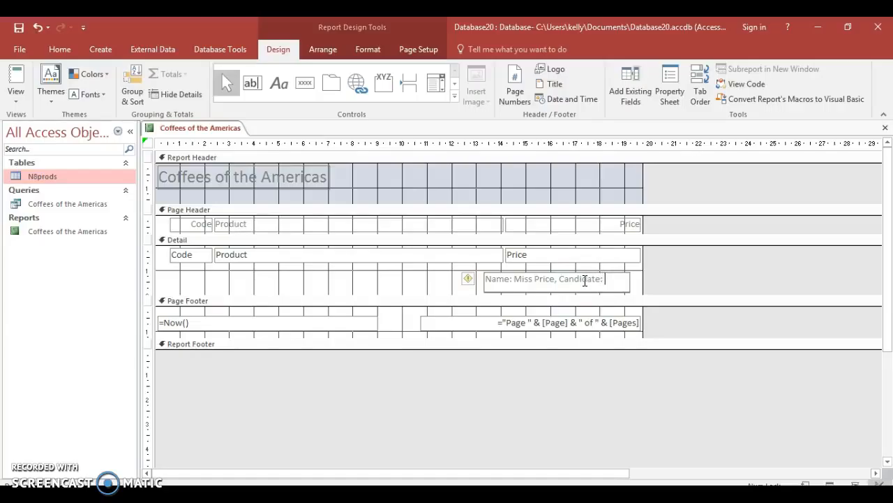
type("==")
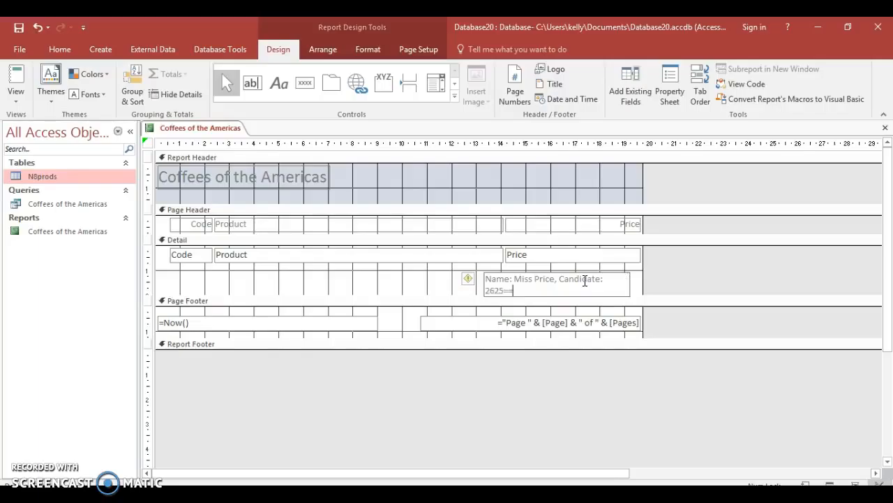
key("BackSpace")
key("BackSpace")
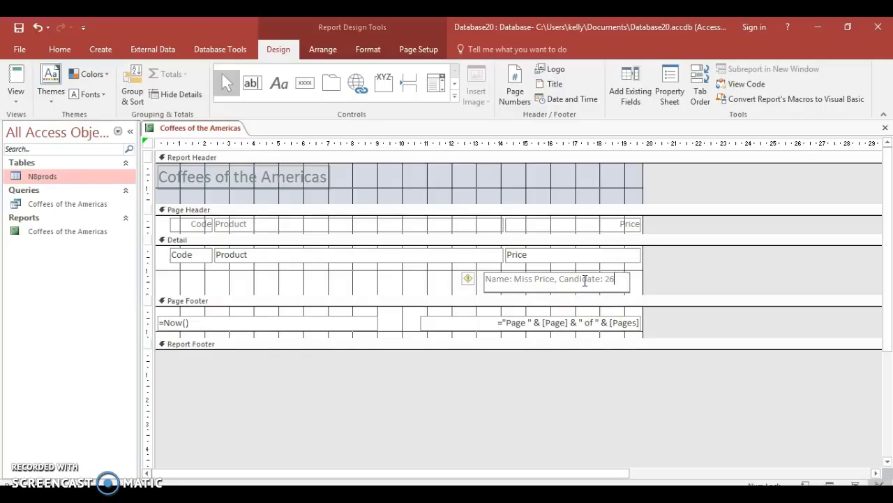
left_click(585, 281)
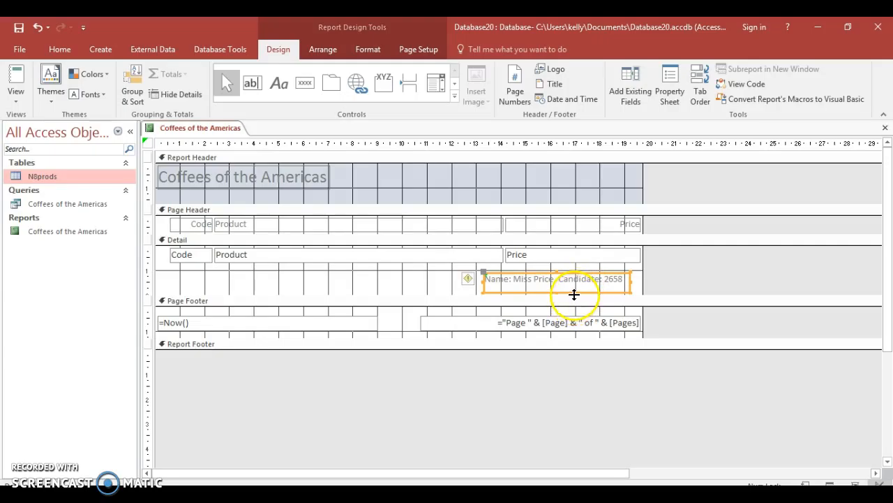
mouse_move(574, 296)
left_mouse_down()
mouse_move(575, 311)
mouse_move(558, 291)
mouse_move(559, 301)
left_mouse_up()
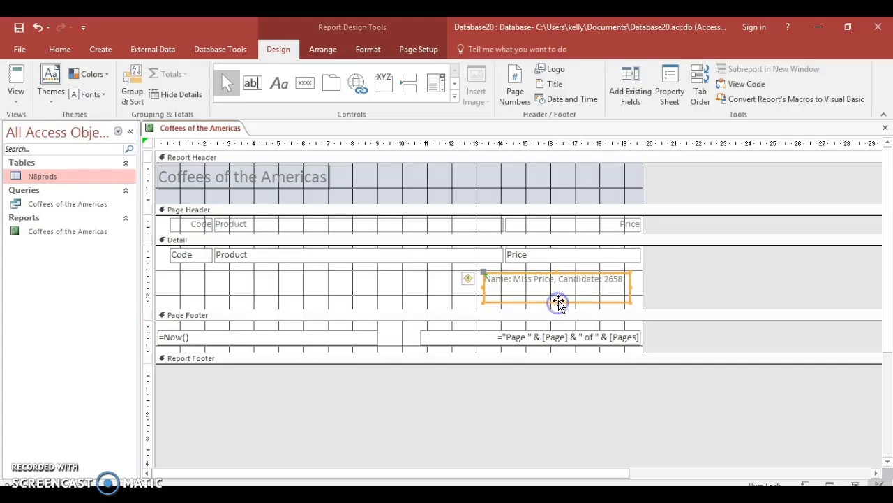
Step: Extend the Detail section label's text with a comma, "Centre number:" and the centre number, and view the report
left_click(495, 289)
key("Return")
key("Return")
type("Centre number:")
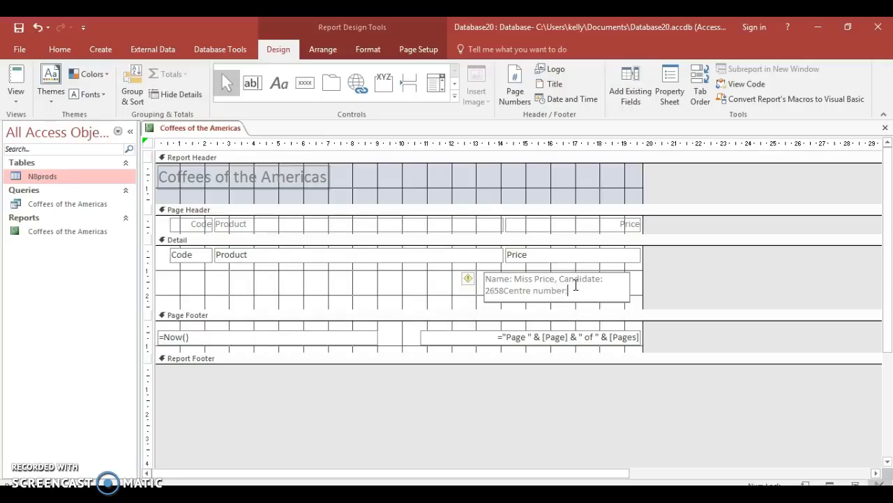
left_click(503, 291)
type(",")
left_click(566, 293)
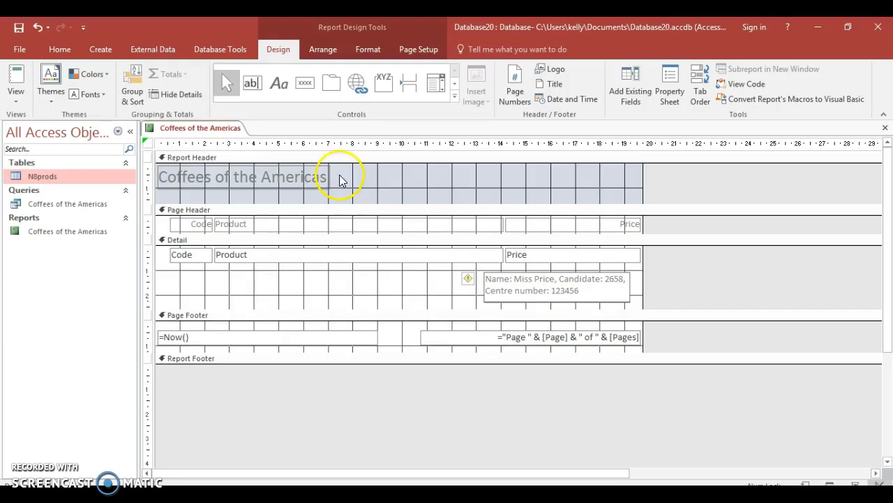
left_click(25, 65)
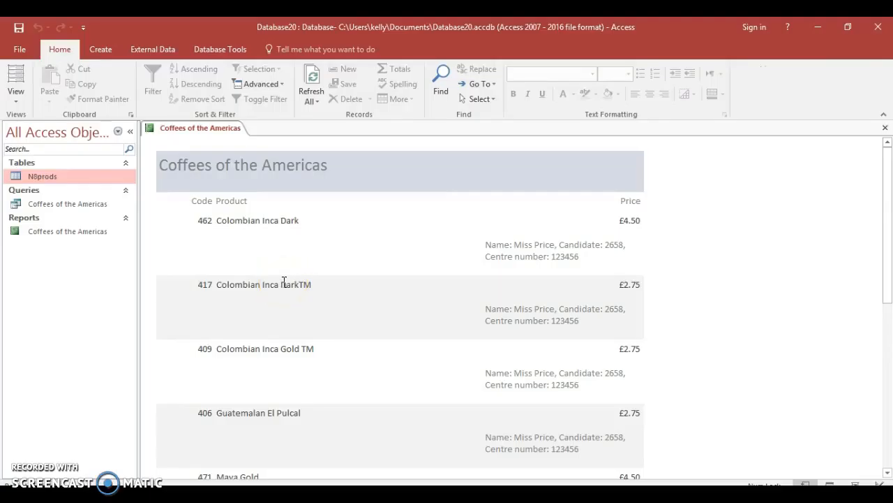
Step: Return to the report's design, cut the candidate details label from the Detail section and shrink that section to about 1 cm high
left_click(18, 98)
left_click(39, 206)
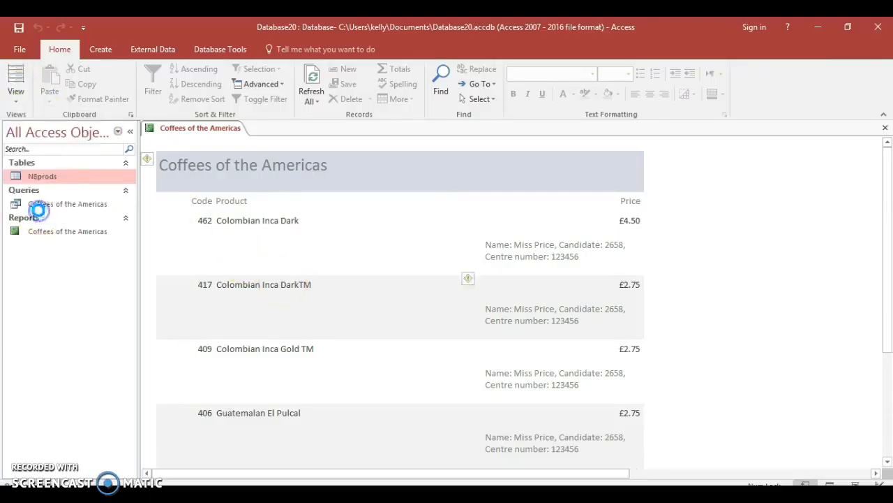
left_click(483, 279)
key("F4")
key("Delete")
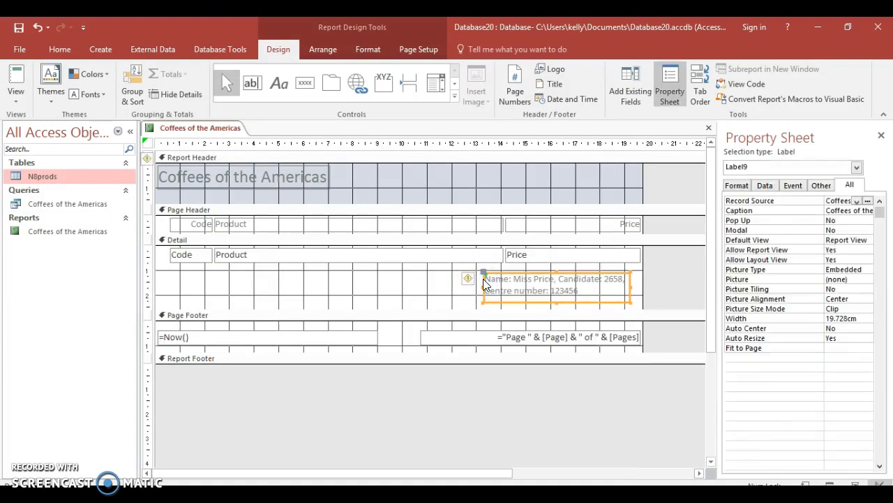
left_click_drag(465, 309, 470, 273)
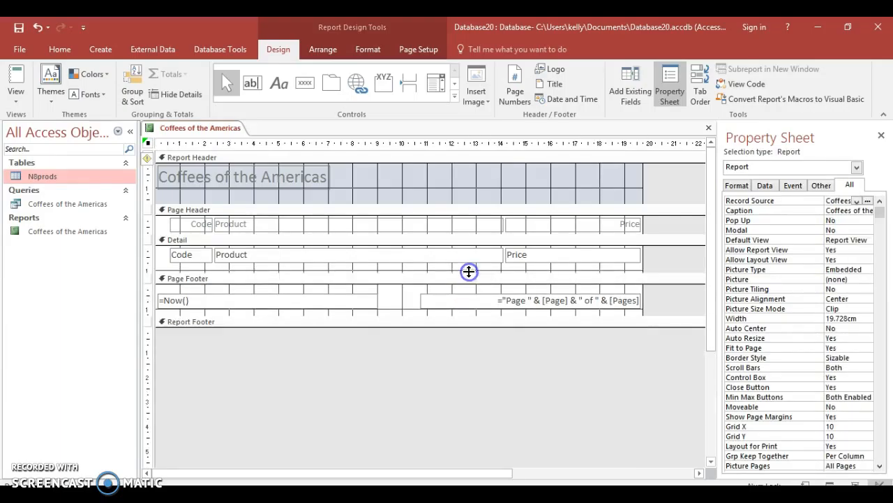
Step: Enlarge the Page Footer section to about 3 cm high and paste the candidate details label into it below the page number
left_click_drag(436, 314, 431, 349)
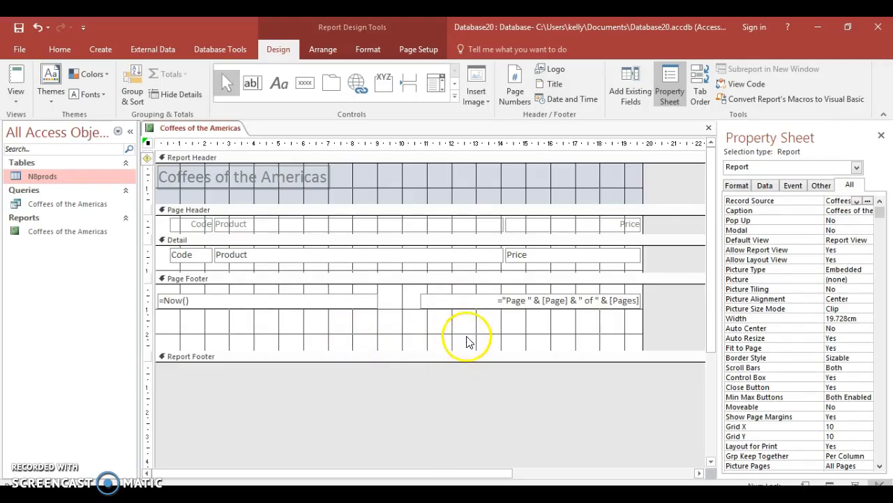
left_click_drag(465, 348, 465, 359)
left_click(470, 349)
key("ctrl+v")
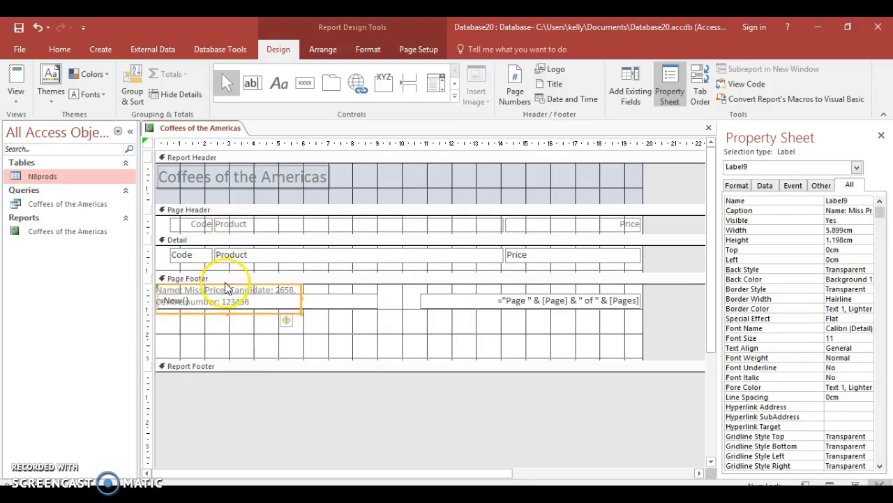
left_click_drag(239, 312, 563, 356)
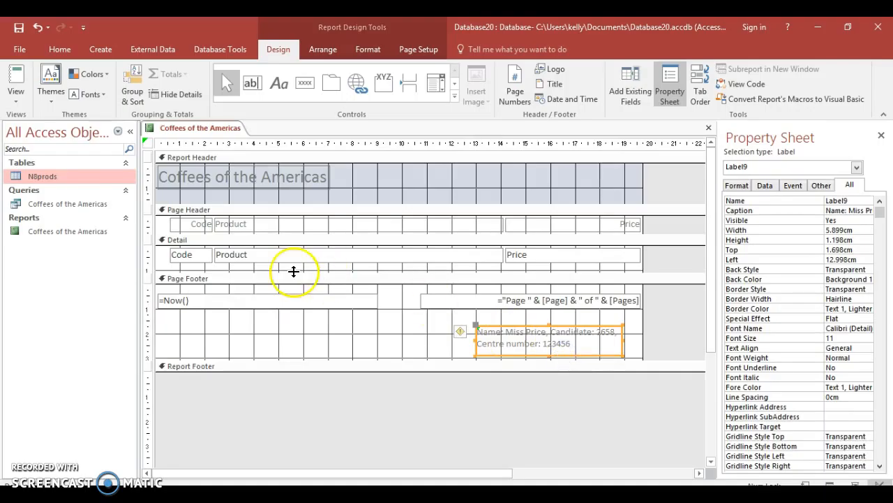
Step: Review the report in Report View and Layout View, checking the records and the candidate details in the page footer
left_click(15, 101)
left_click(23, 152)
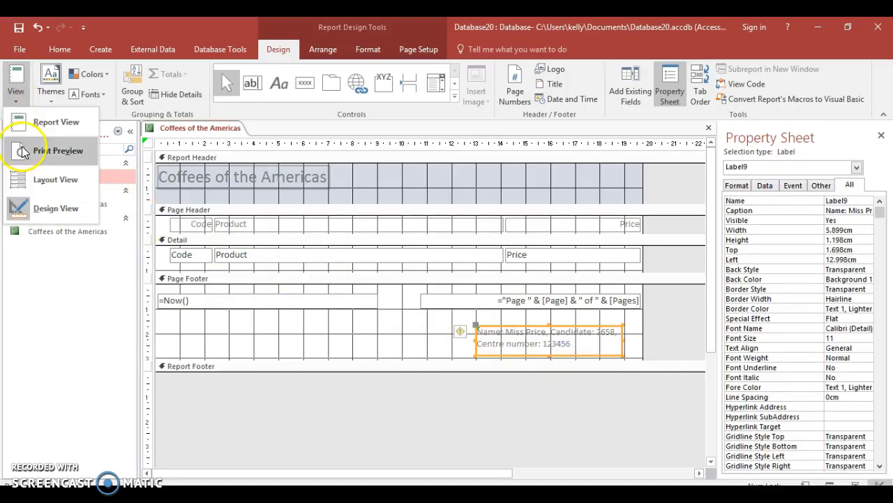
left_click(30, 133)
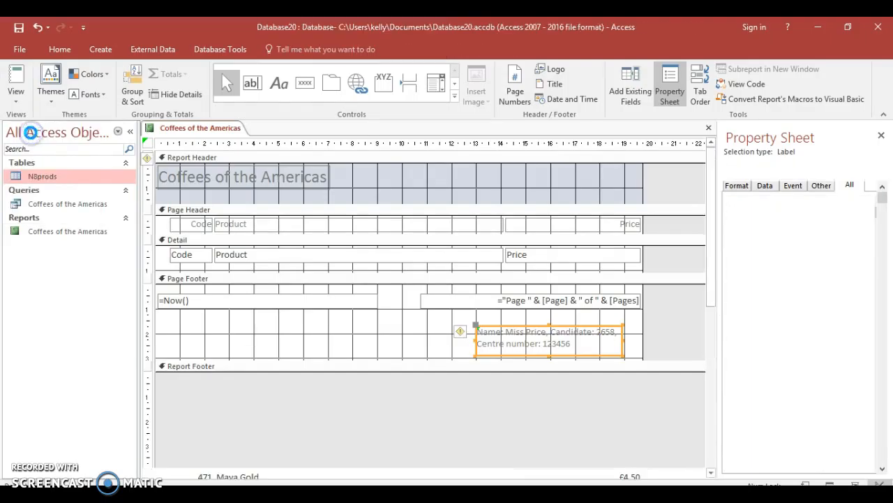
left_click_drag(887, 275, 886, 348)
left_click(653, 455)
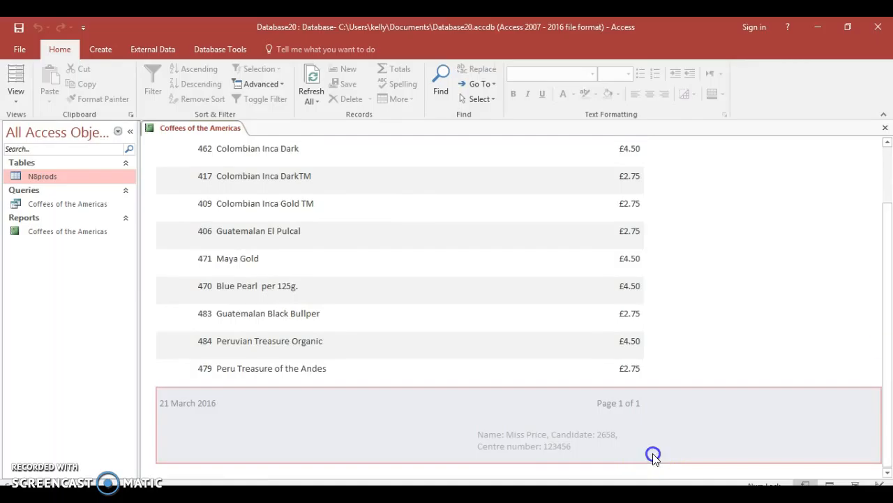
left_click(720, 312)
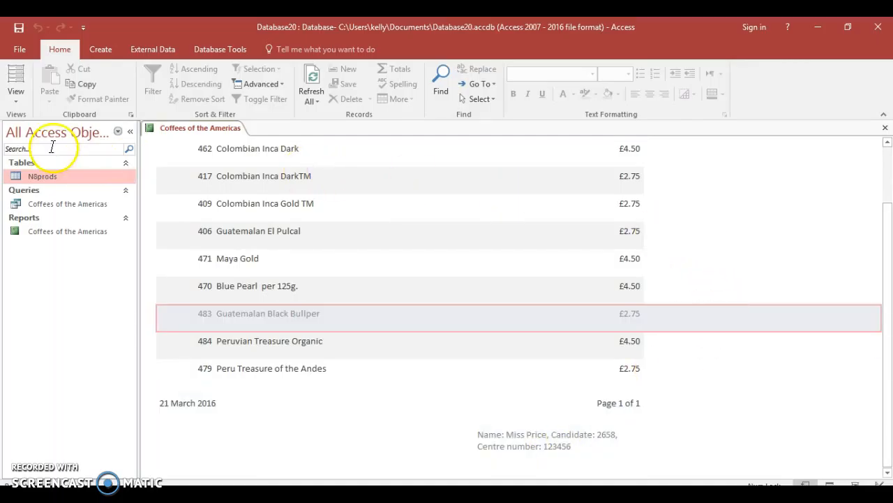
left_click(14, 80)
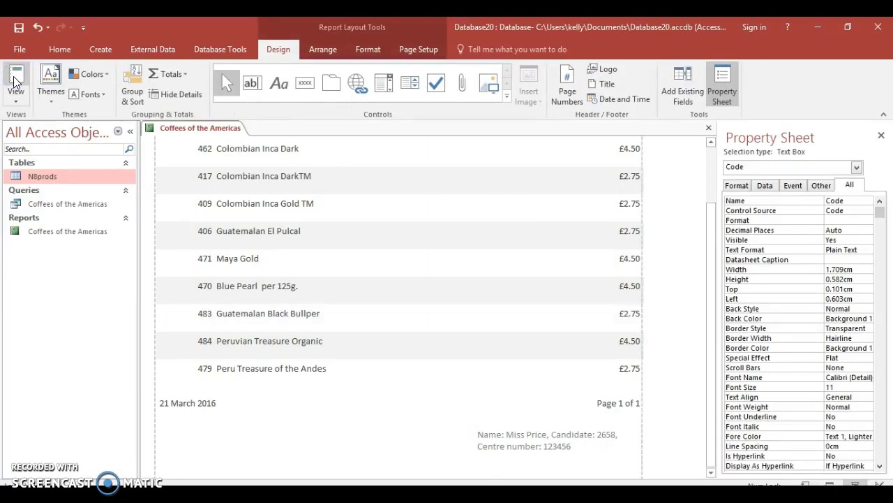
left_click(713, 347)
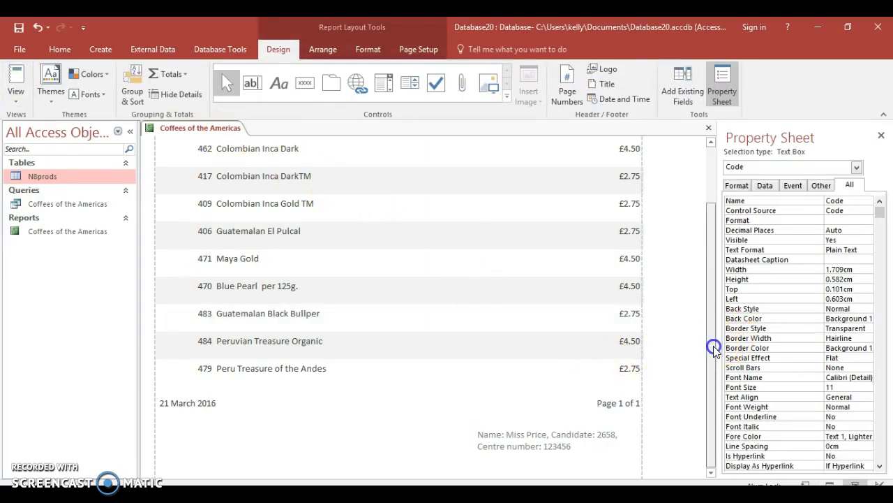
left_click_drag(713, 347, 716, 297)
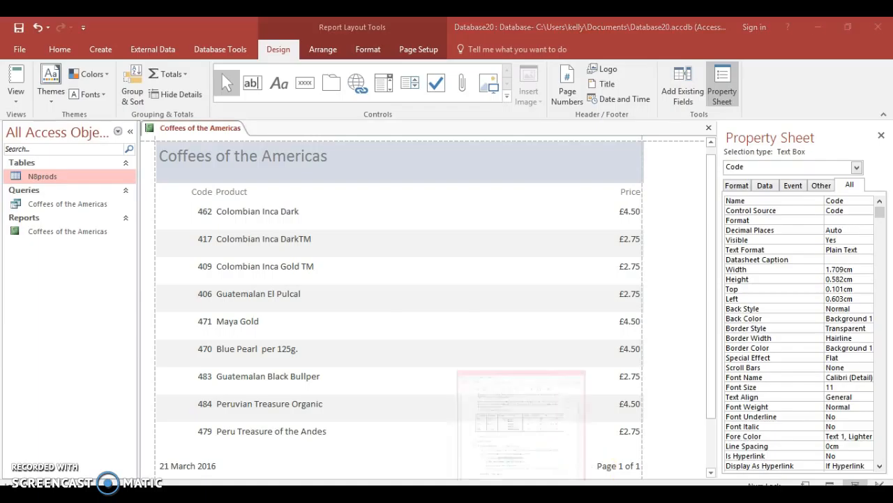
Step: Switch to the November 2008 Paper 2 PDF in Acrobat Reader and read the requirements of task 13
left_click(513, 422)
left_click_drag(487, 216, 485, 246)
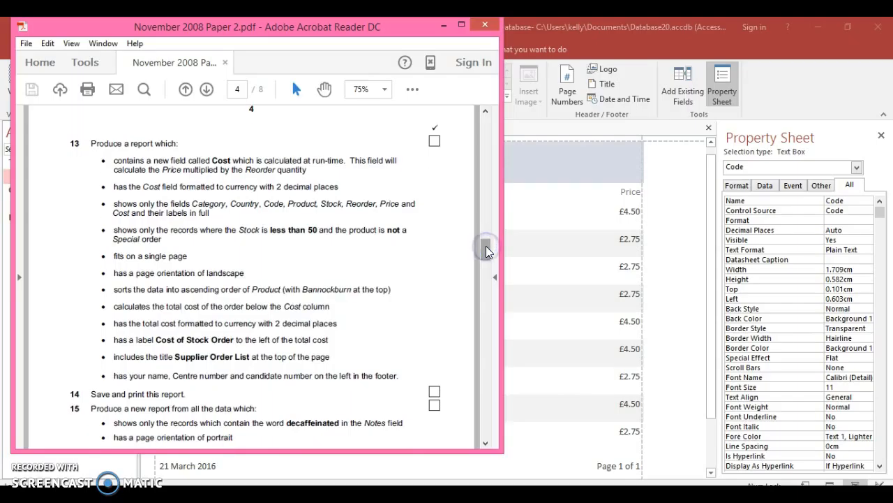